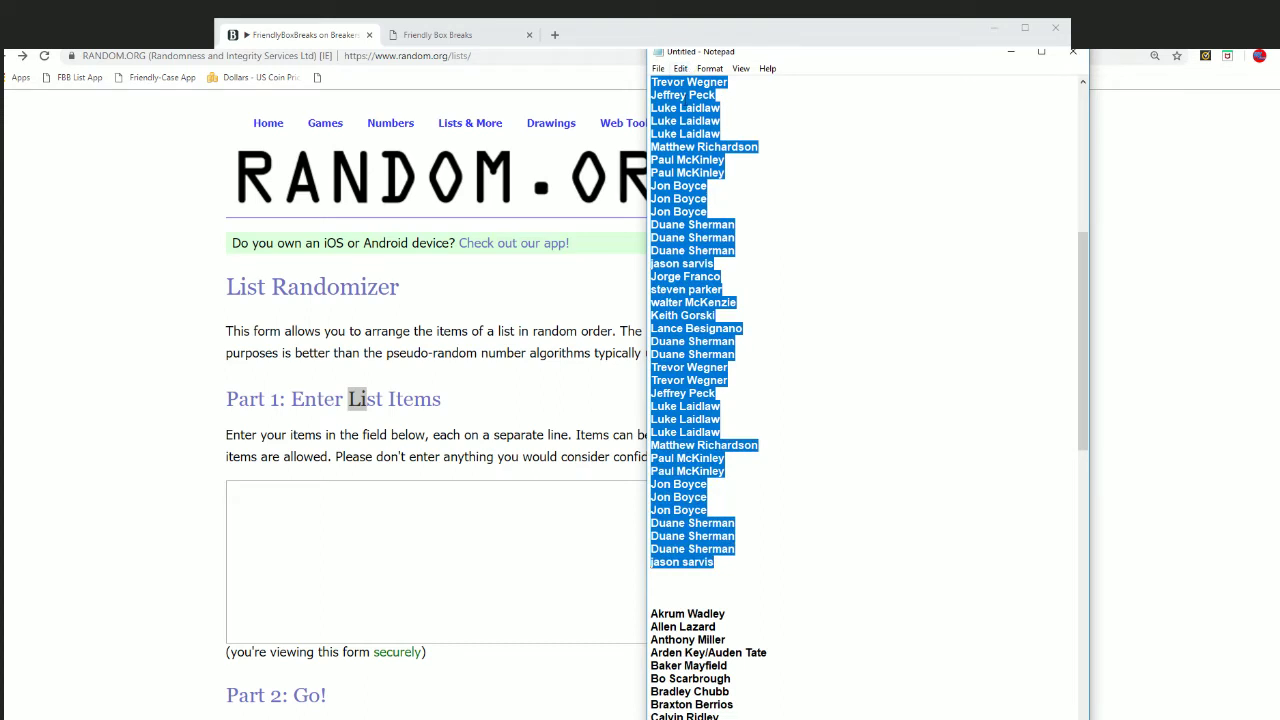
Copy the selected block of owner names from Notepad and paste it into the List Randomizer's list items field
right_click(686, 100)
left_click(720, 144)
left_click(245, 500)
right_click(248, 496)
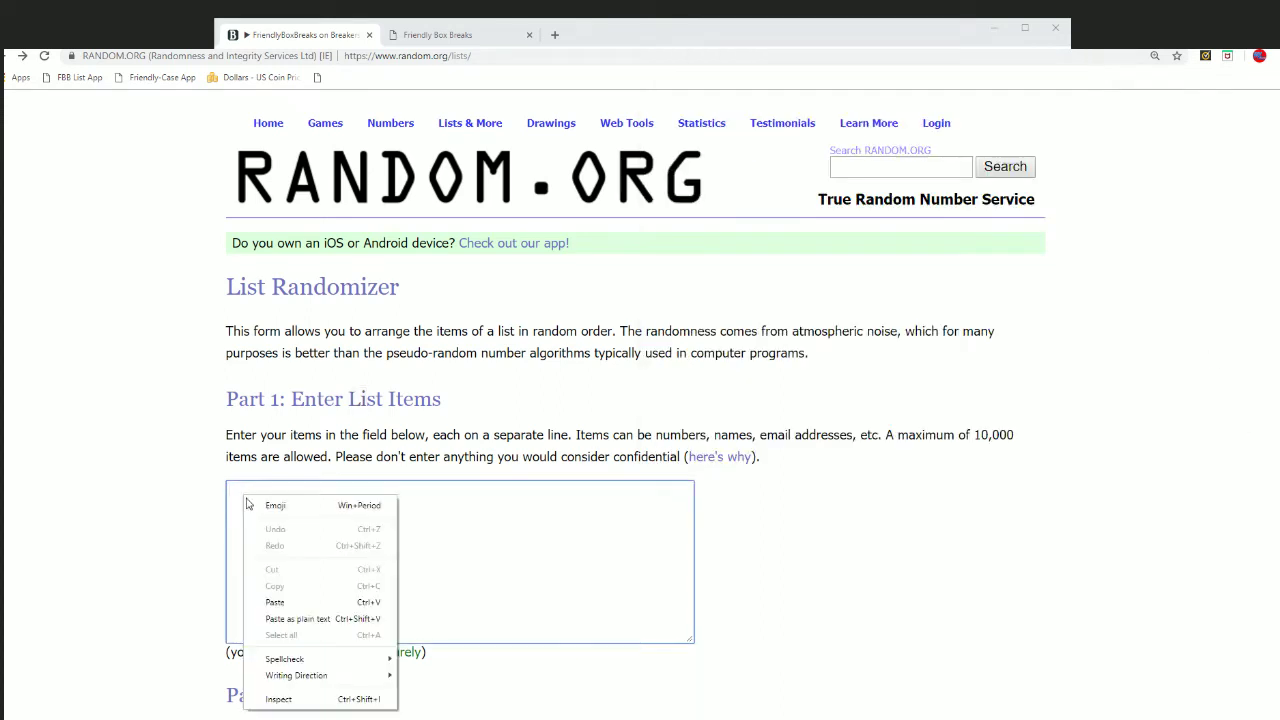
left_click(285, 602)
Randomize the owner list seven times in a row
scroll(960, 543, "down", 2)
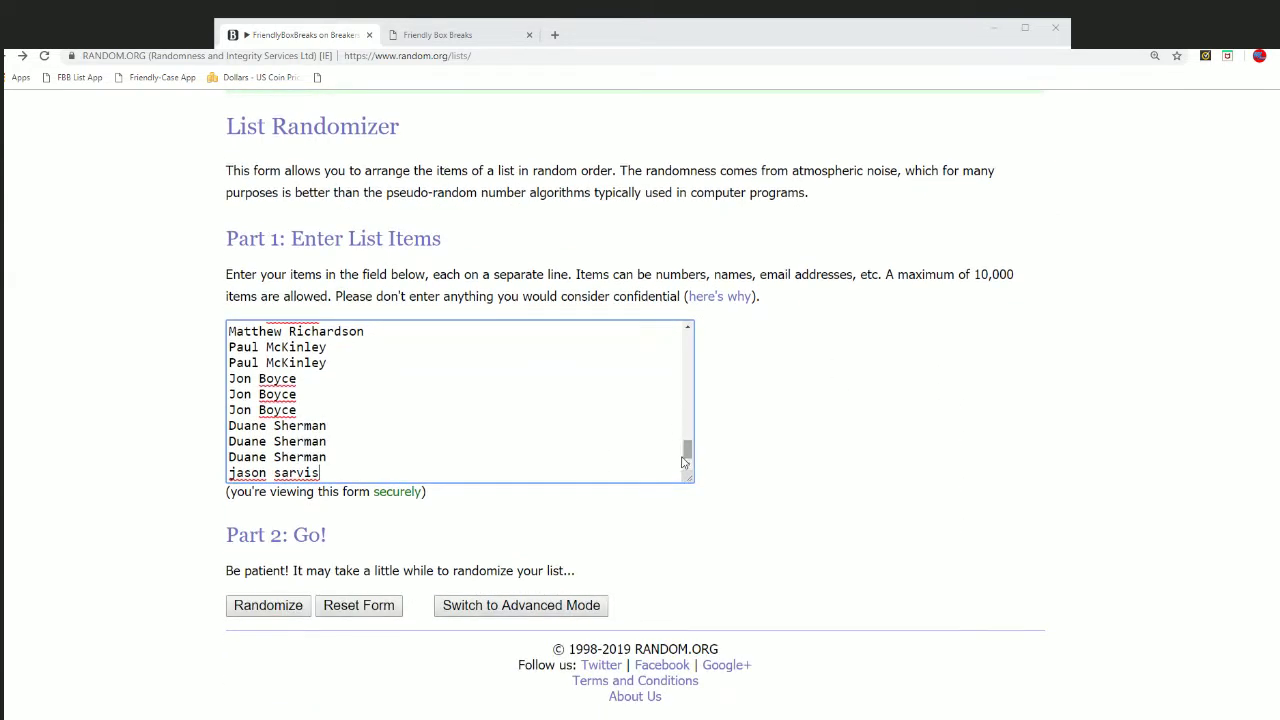
left_click(268, 602)
scroll(298, 570, "down", 10)
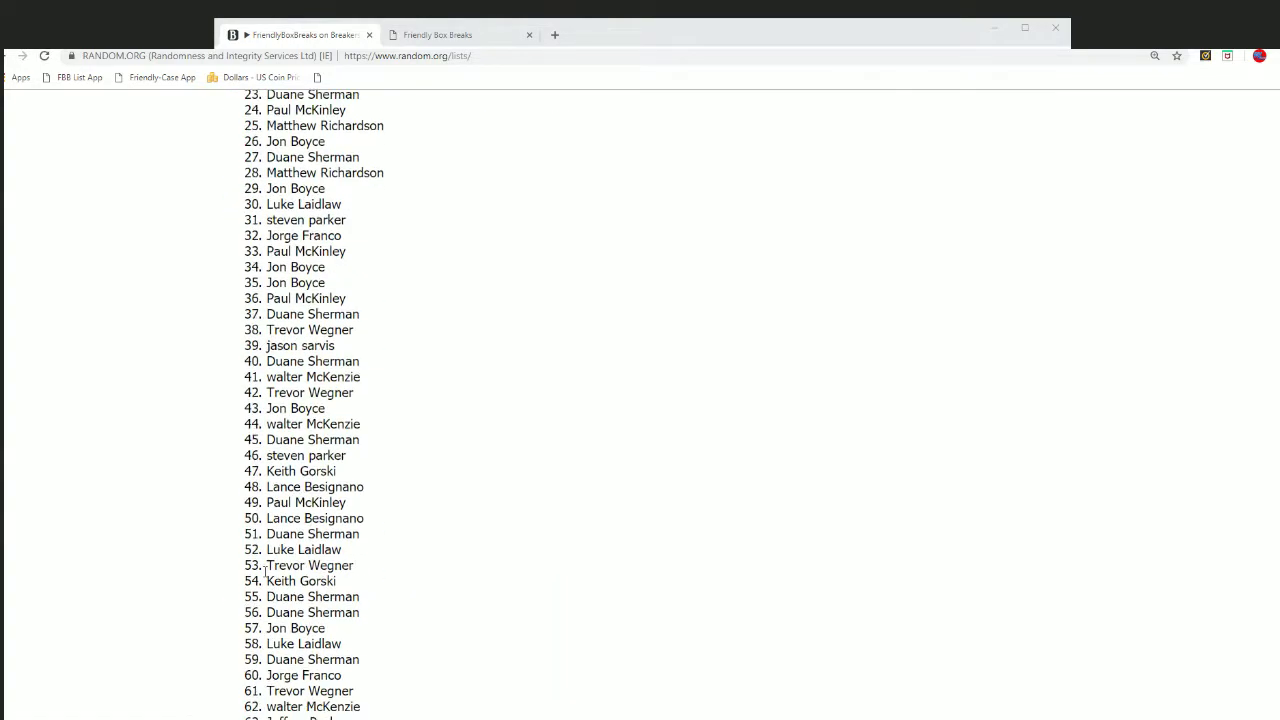
left_click(251, 606)
scroll(280, 512, "down", 10)
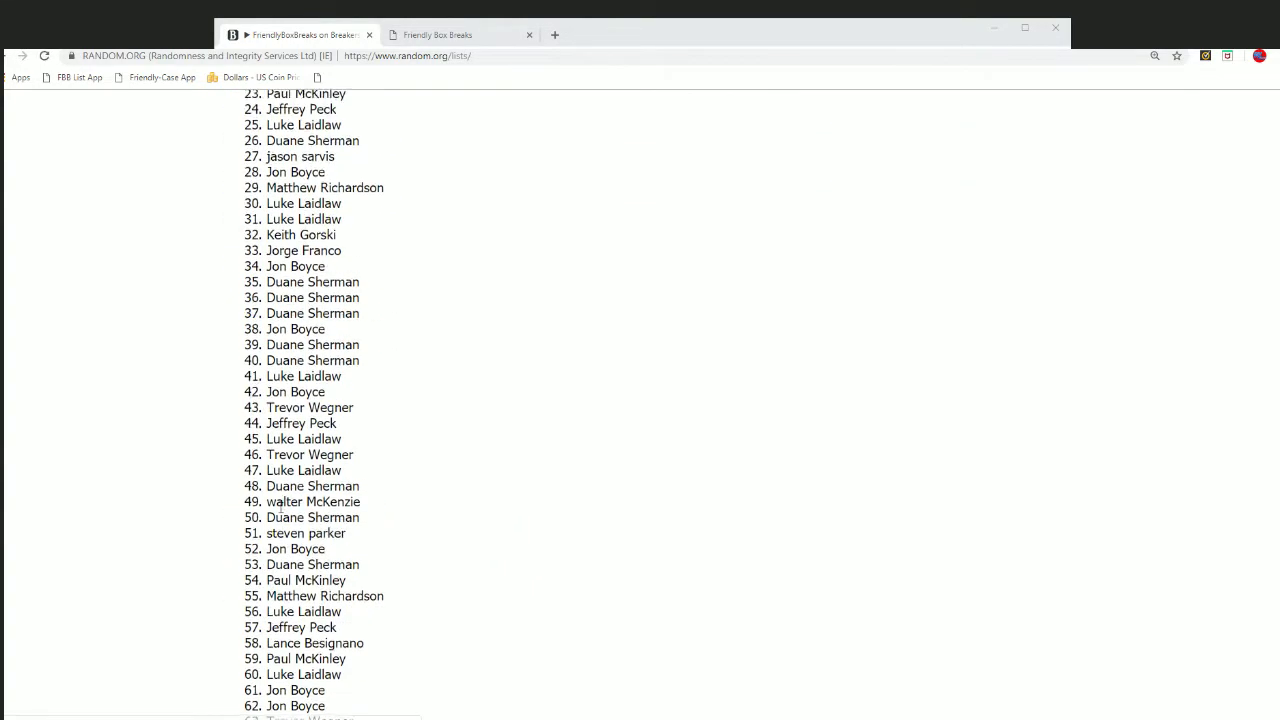
left_click(250, 606)
scroll(268, 540, "down", 10)
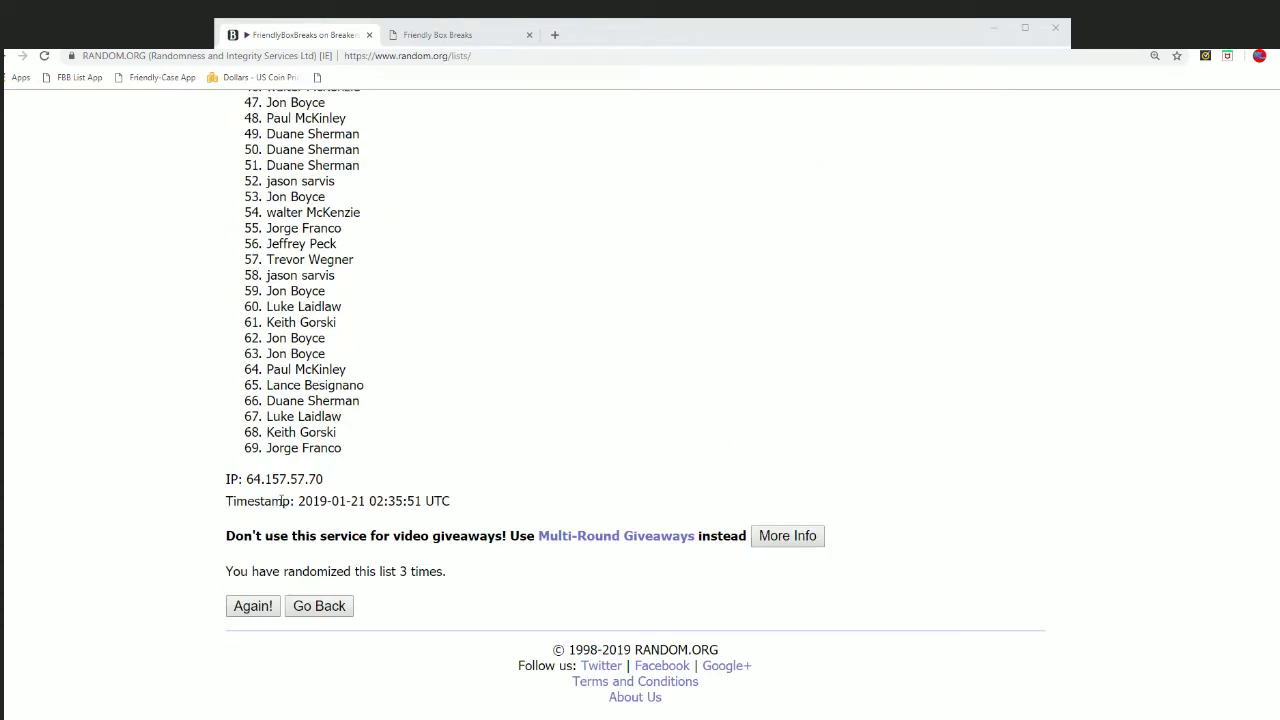
left_click(252, 605)
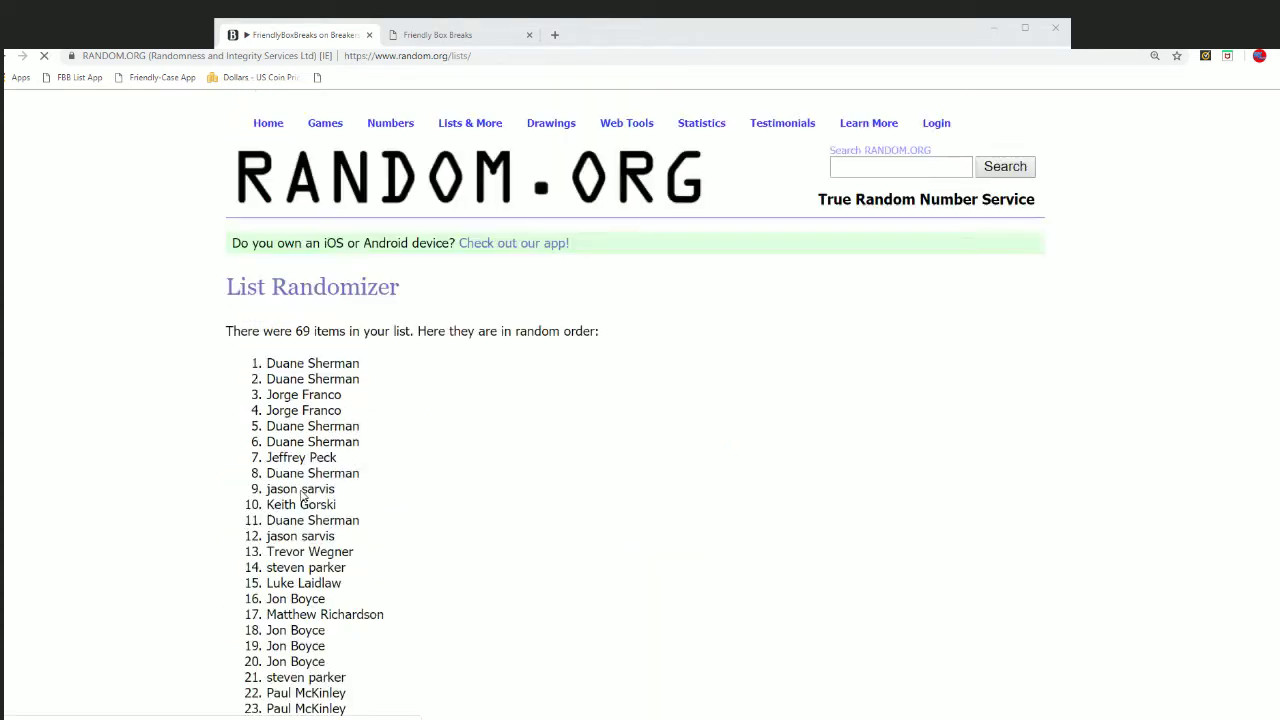
scroll(285, 540, "down", 10)
left_click(252, 604)
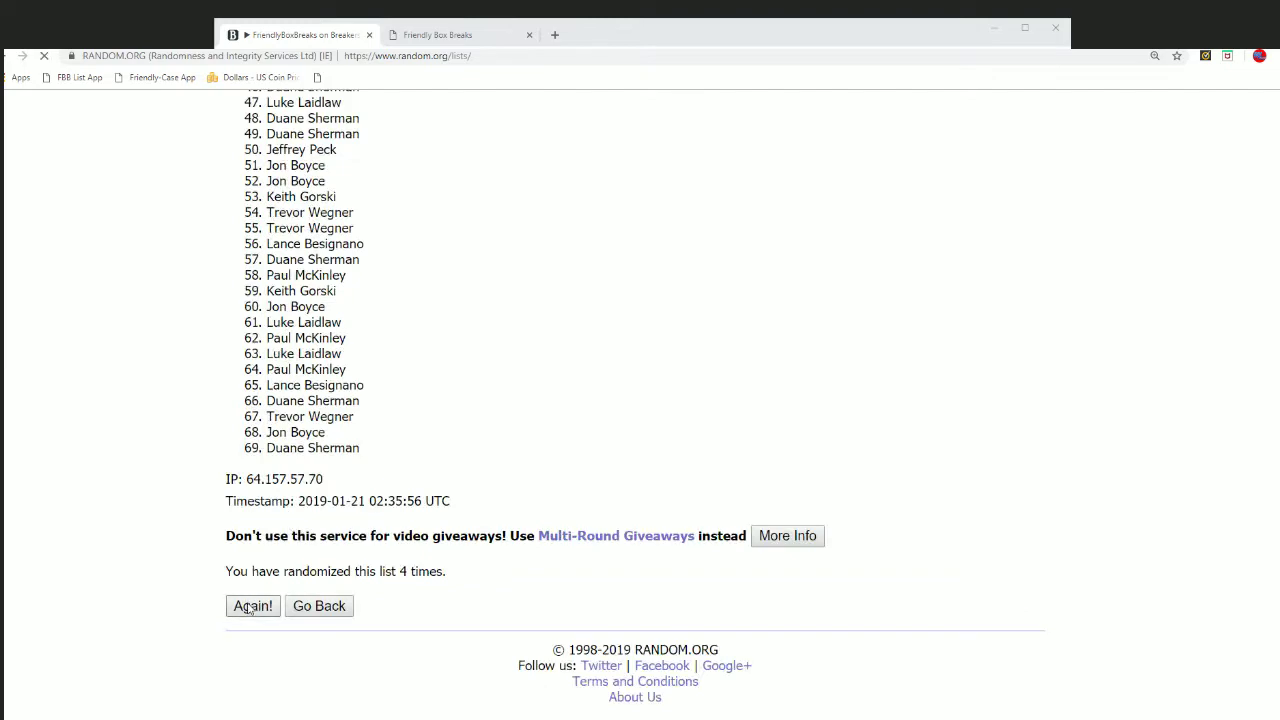
scroll(375, 430, "down", 10)
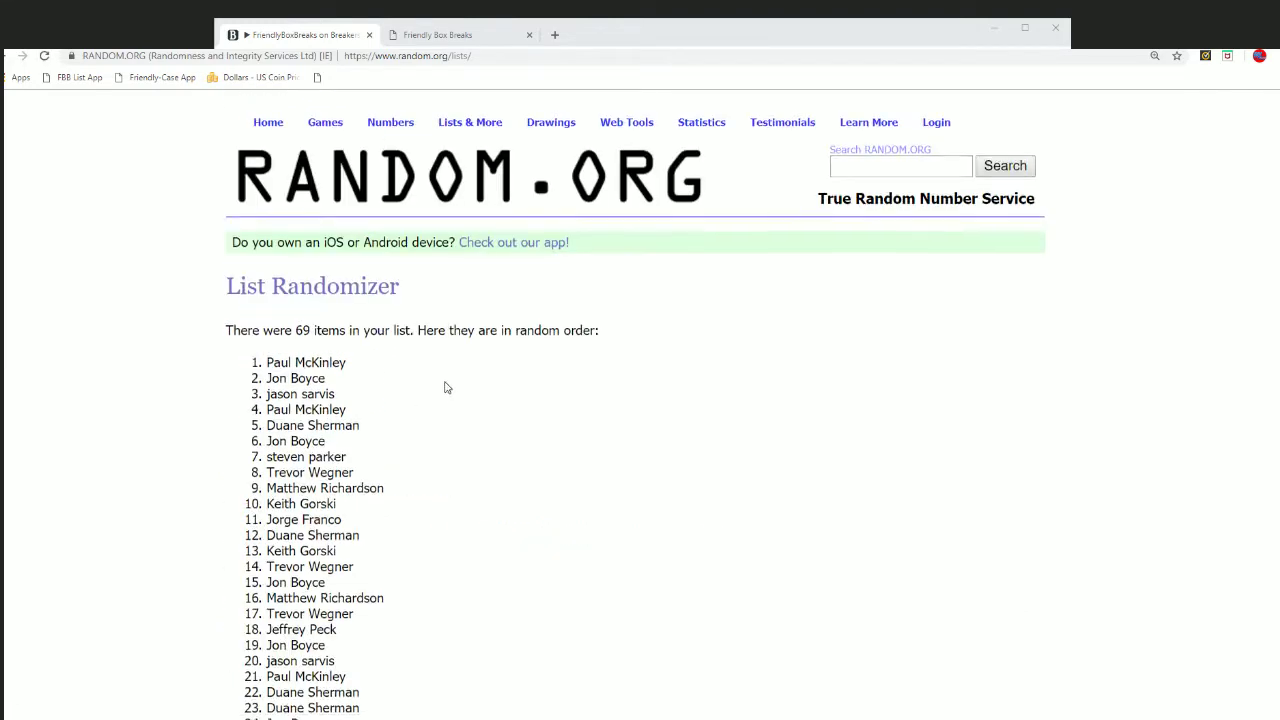
scroll(443, 386, "down", 7)
scroll(427, 385, "down", 3)
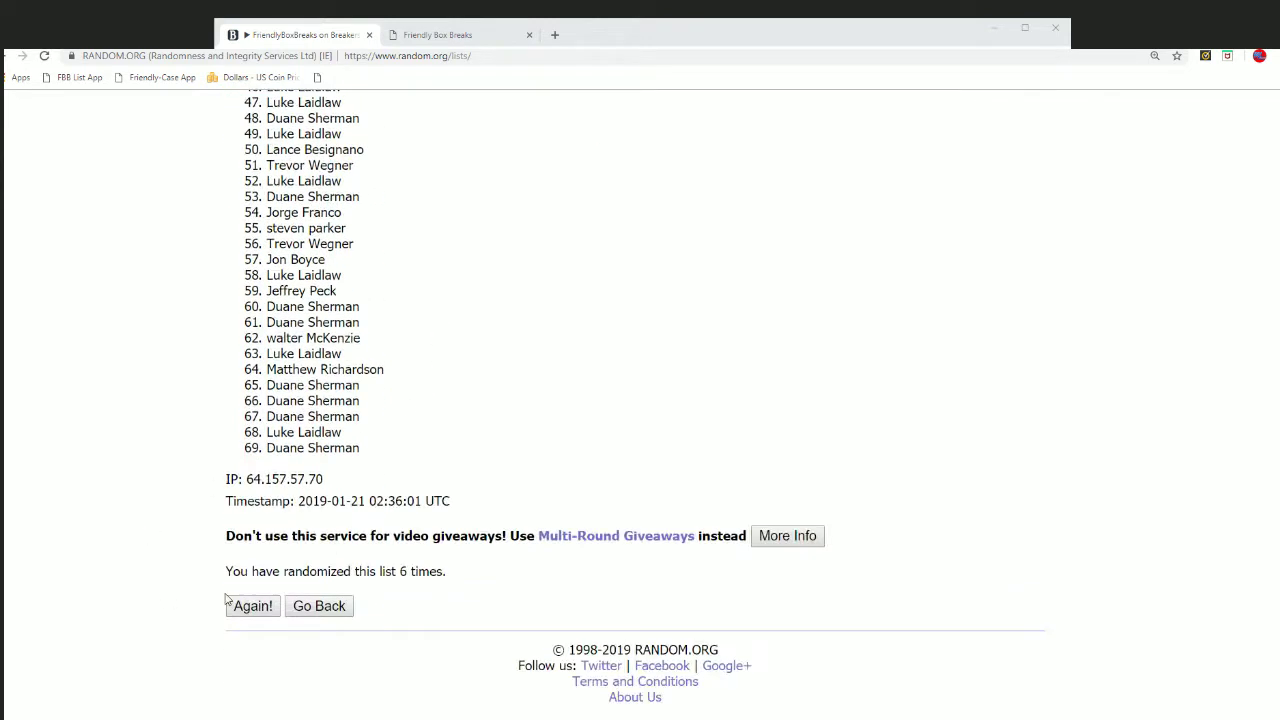
left_click(253, 607)
Copy the complete randomized owner list from the results, items 1 through 69
scroll(440, 250, "down", 1)
left_click_drag(258, 162, 421, 477)
scroll(346, 254, "down", 3)
scroll(429, 394, "down", 5)
right_click(294, 213)
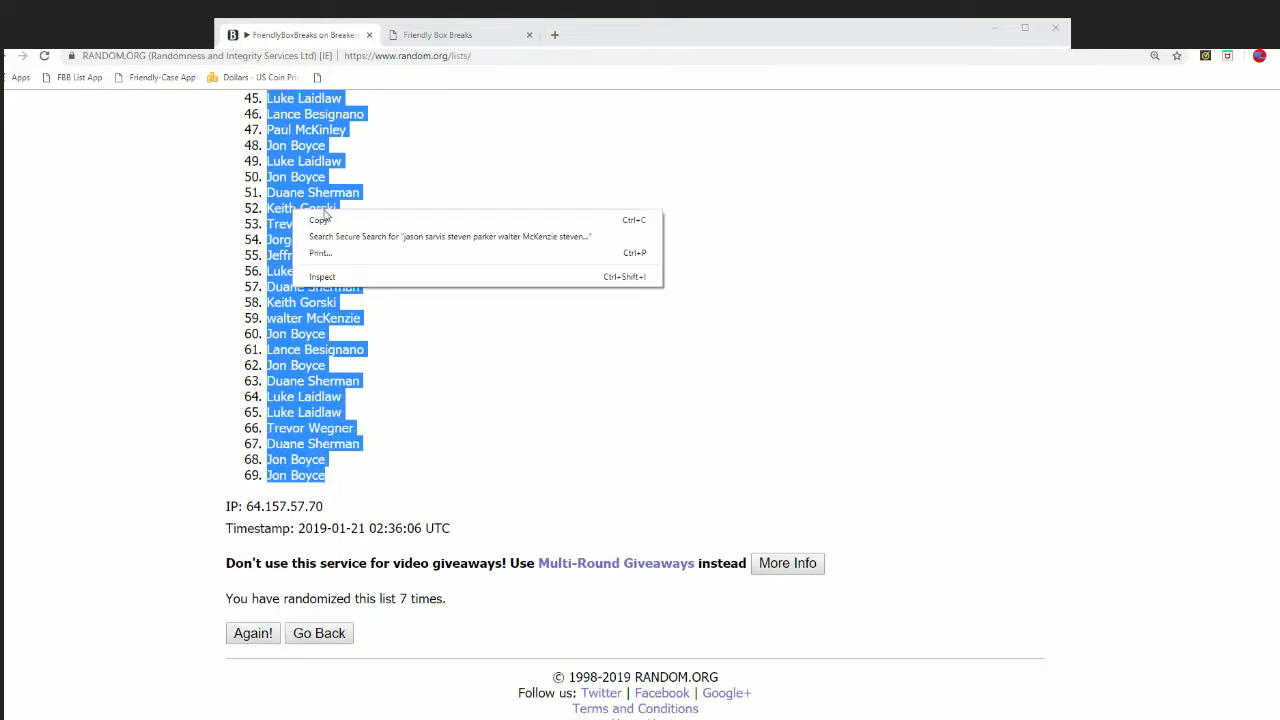
left_click(326, 221)
scroll(813, 590, "up", 10)
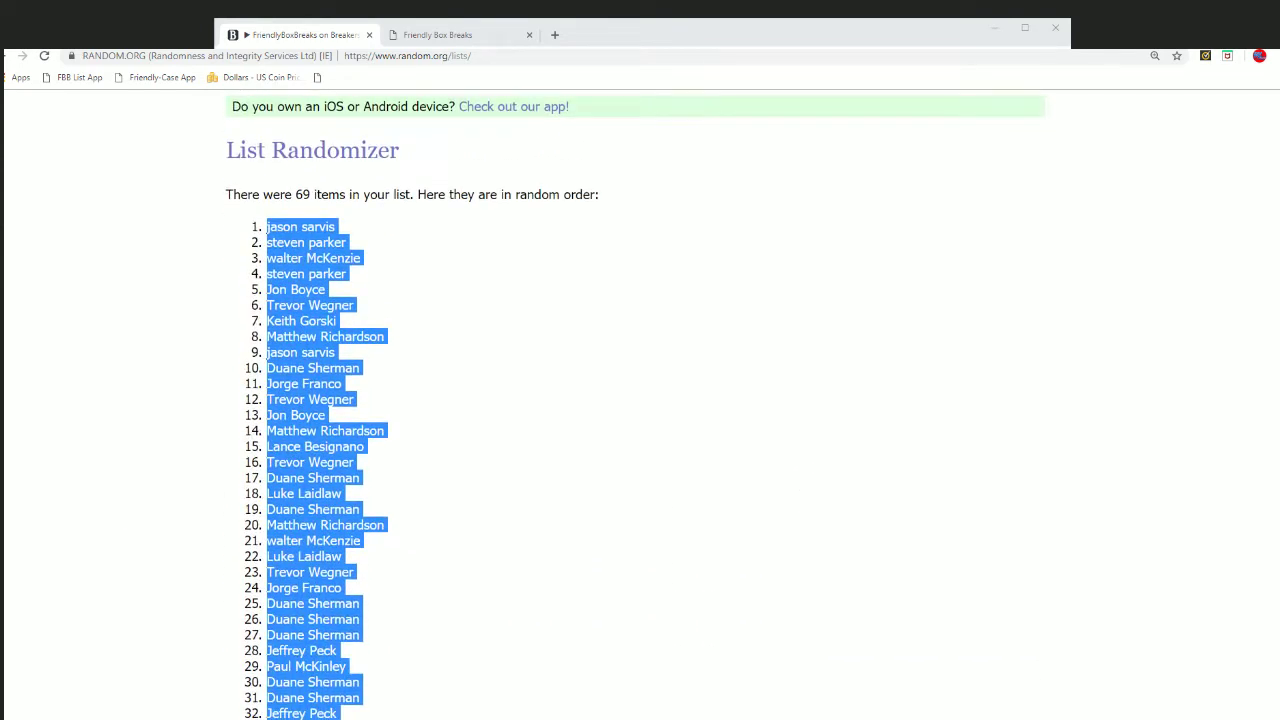
Switch to Excel, paste the owner list below the Owners header with source formatting kept, and narrow column A to fit the names
key("alt+Tab")
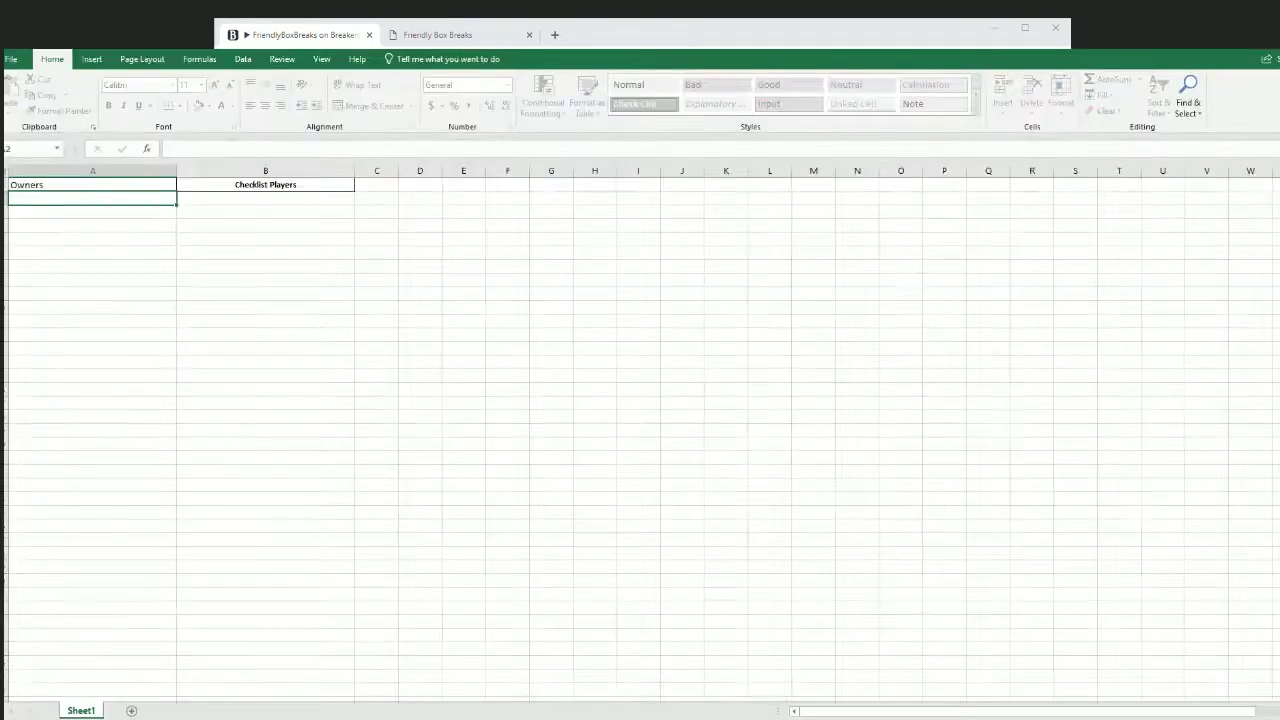
right_click(47, 190)
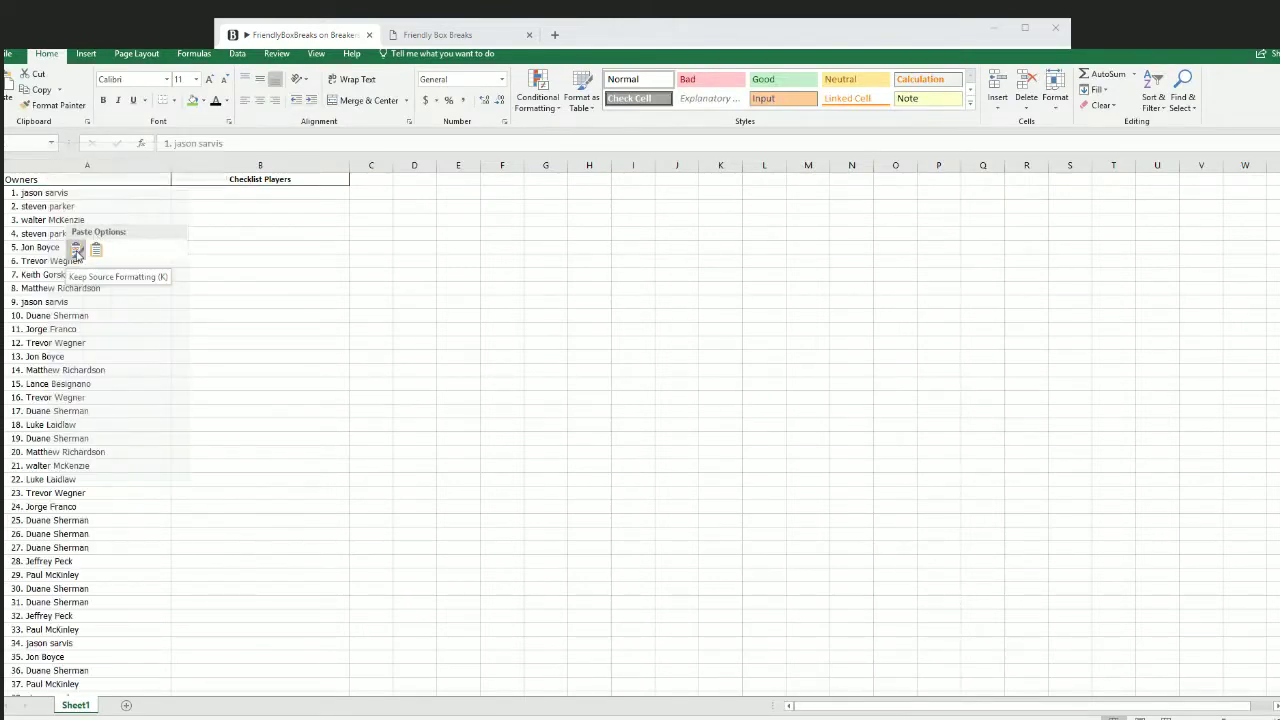
left_click(76, 251)
left_click(160, 167)
left_click_drag(160, 167, 120, 178)
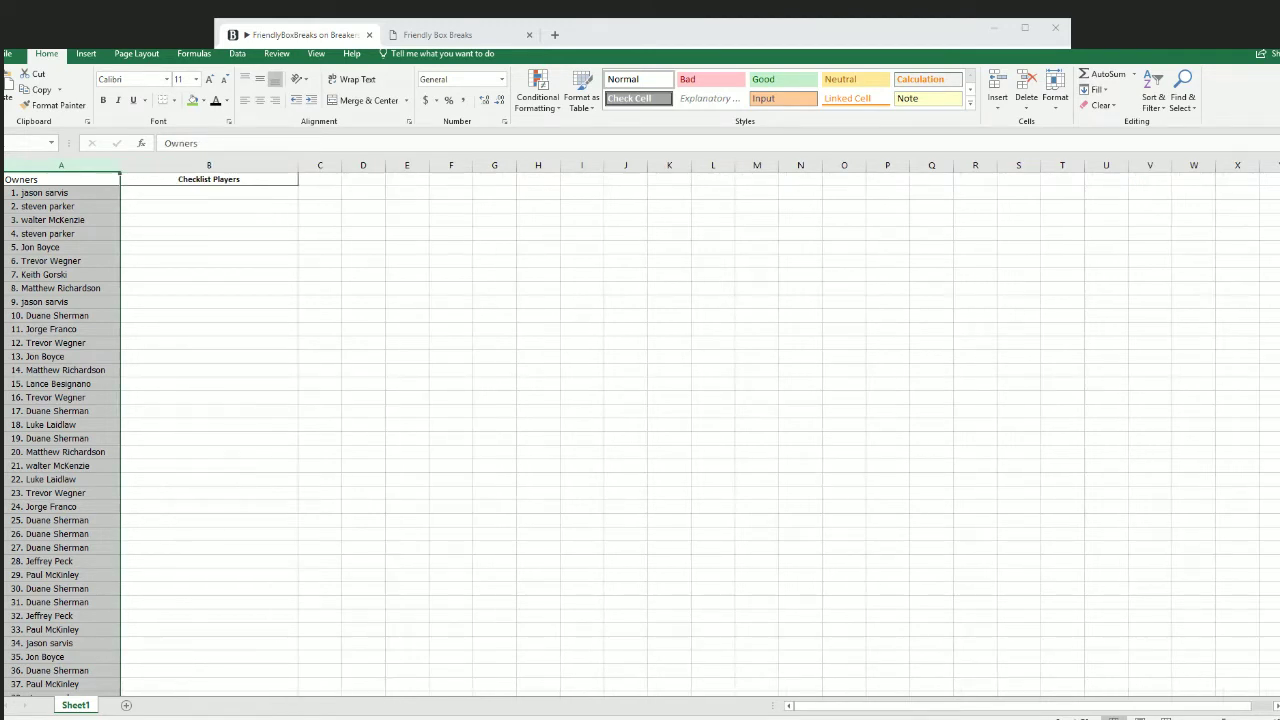
Check the pasted owner list down to its last entry and select the first cell under Checklist Players
left_click(61, 179)
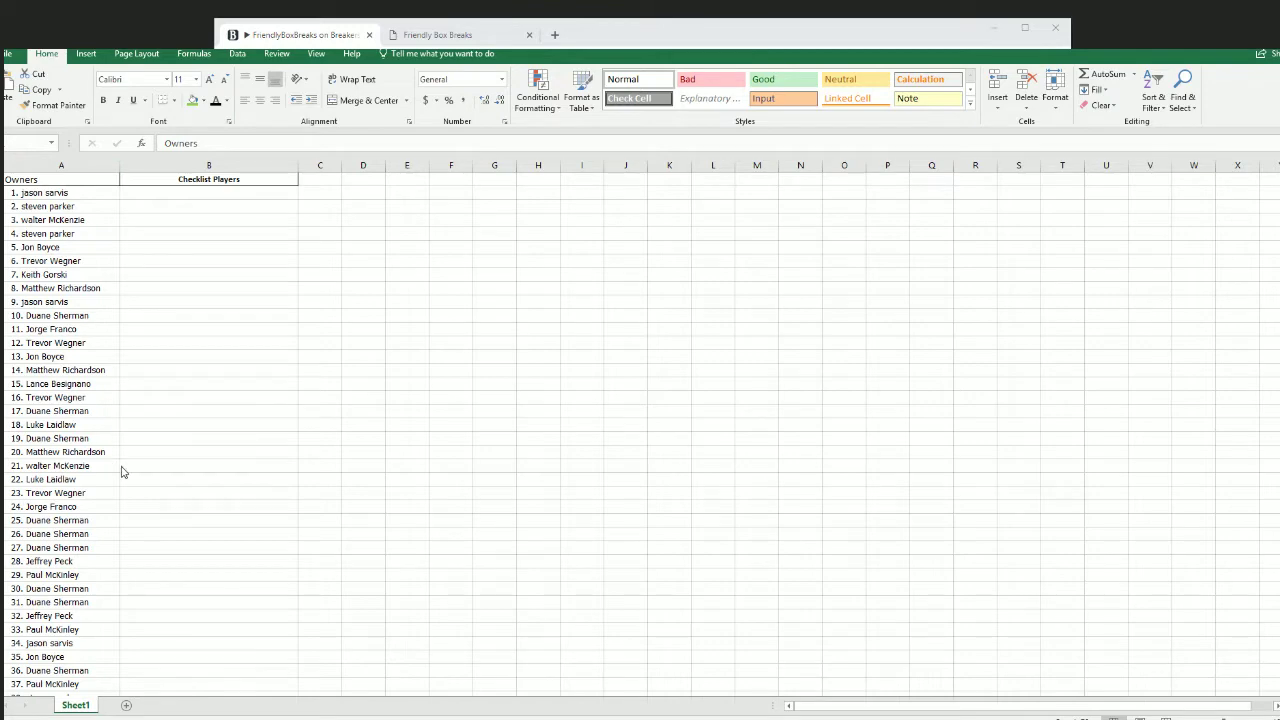
scroll(140, 497, "down", 12)
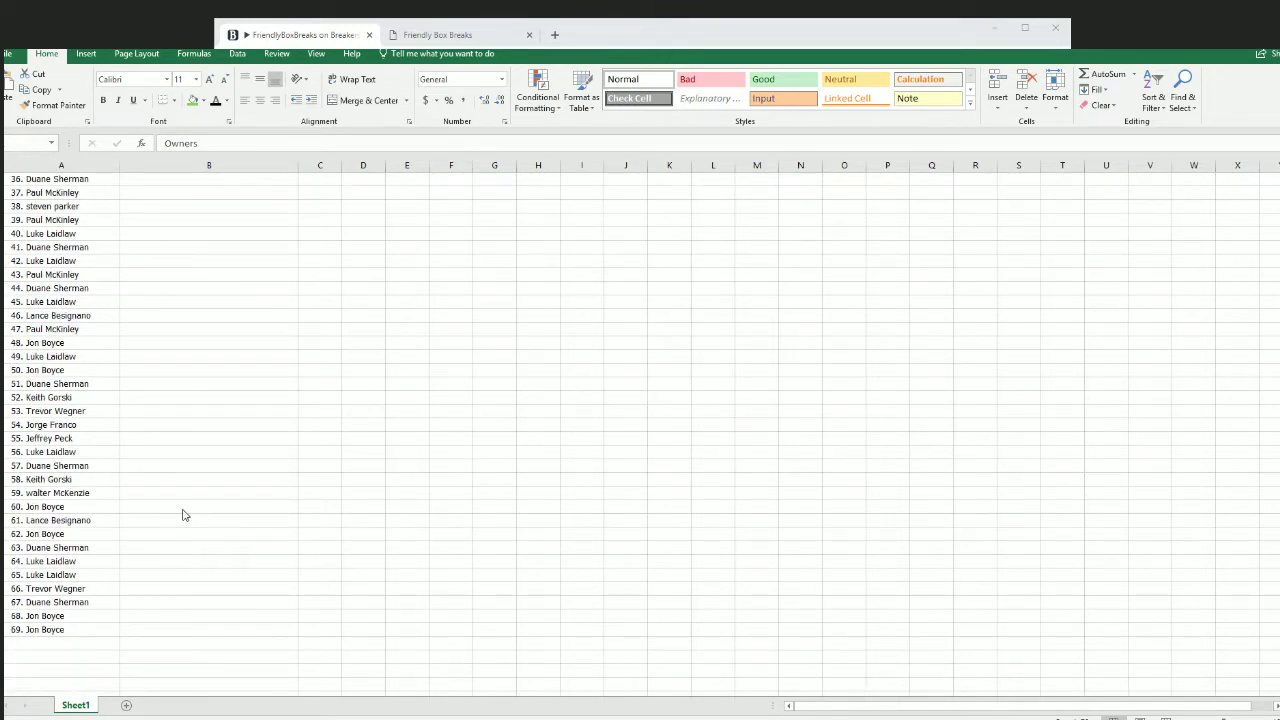
scroll(183, 514, "up", 12)
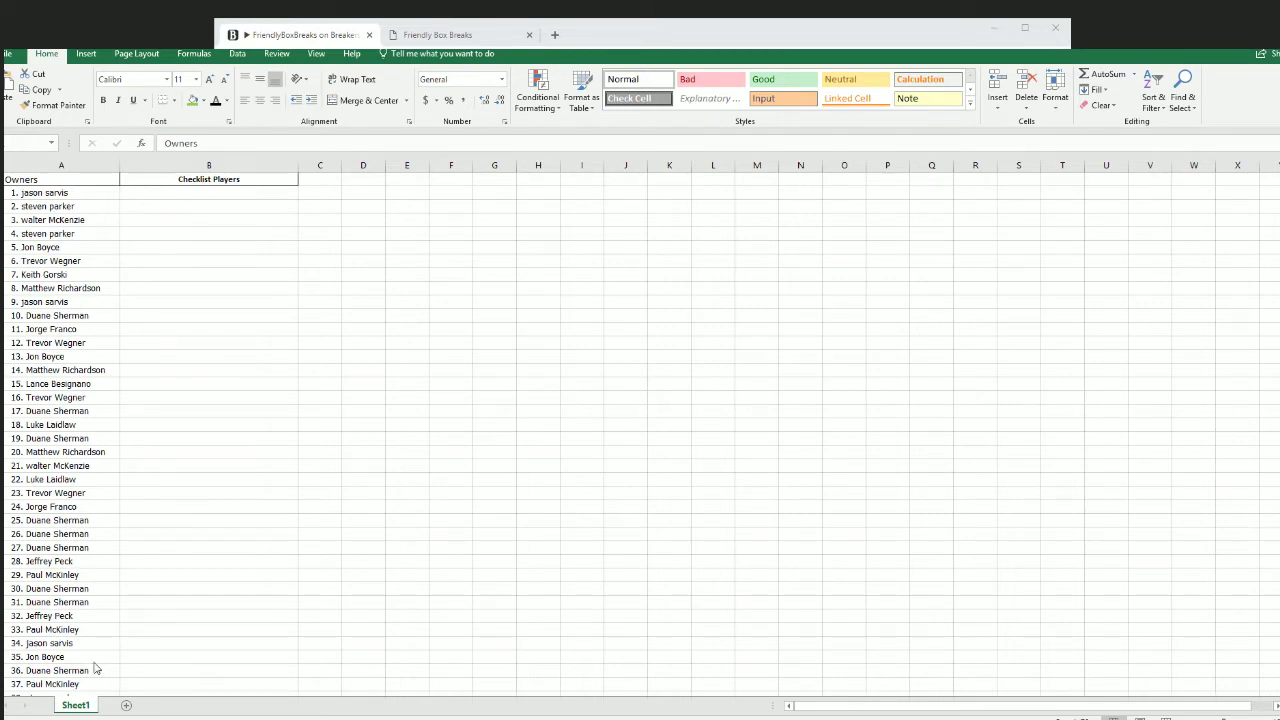
left_click(155, 194)
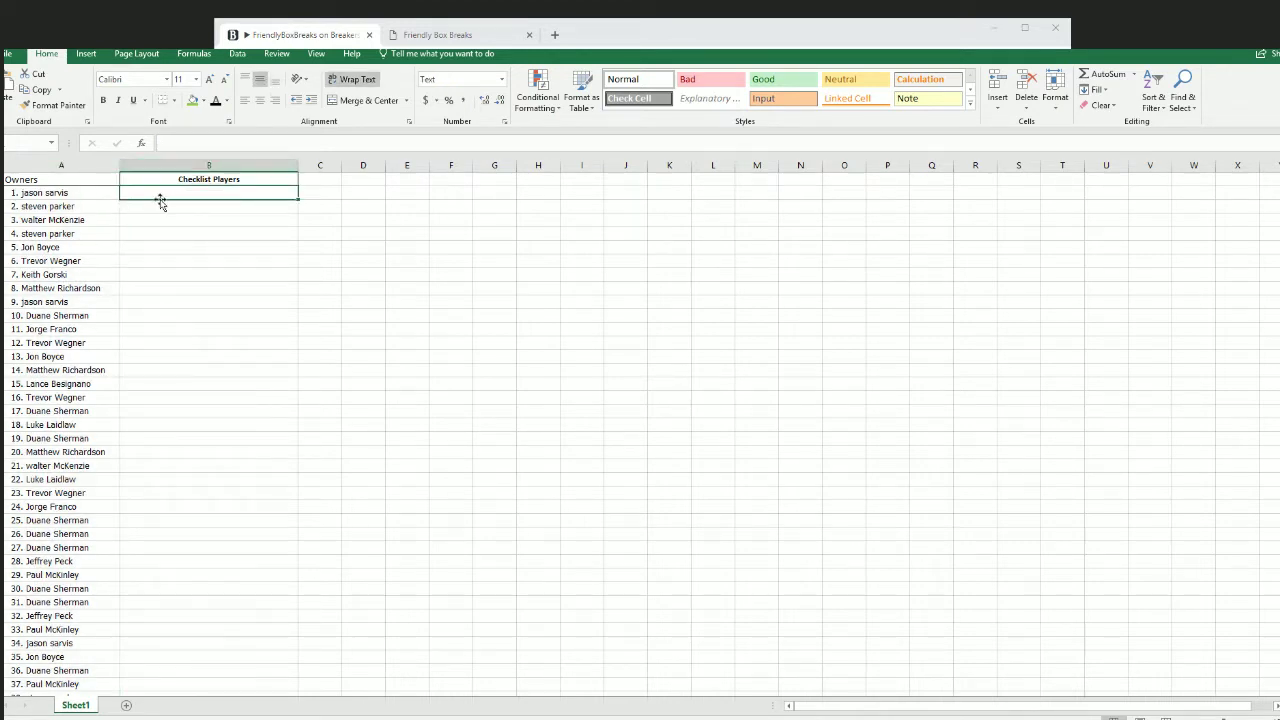
left_click_drag(166, 191, 258, 187)
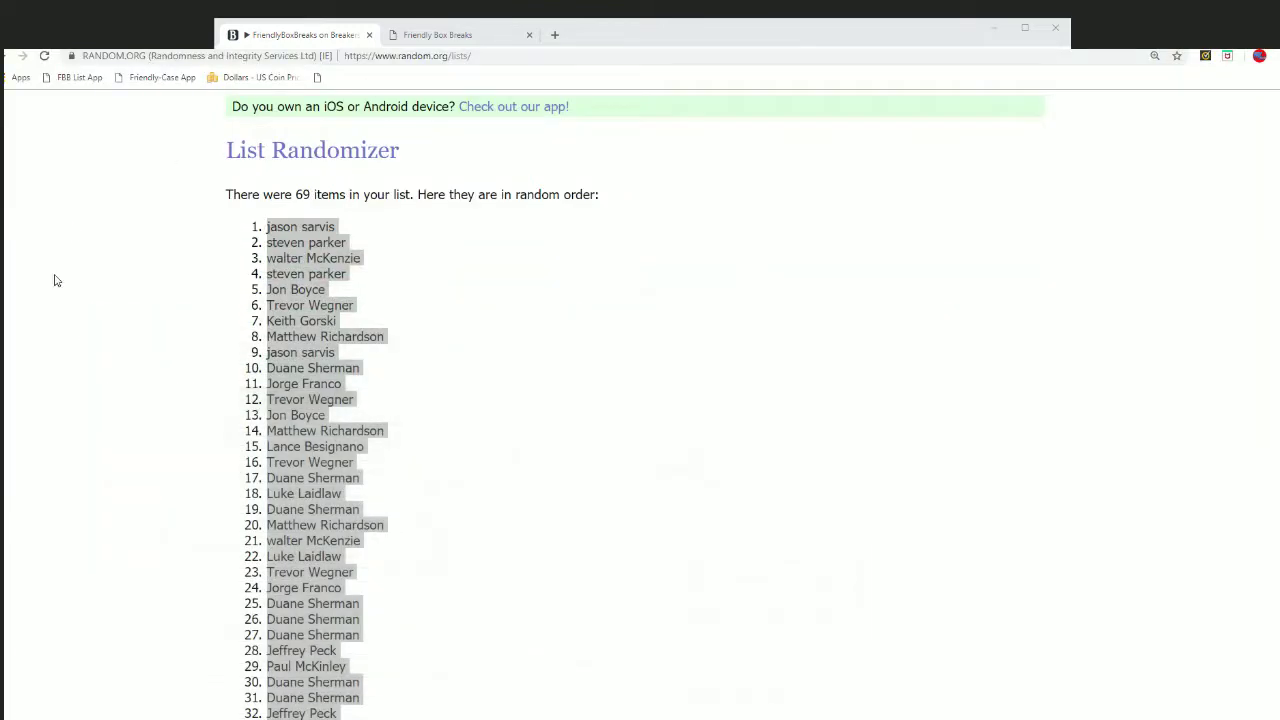
Switch back to RANDOM.ORG in the browser and open a blank List Randomizer form
scroll(200, 260, "up", 3)
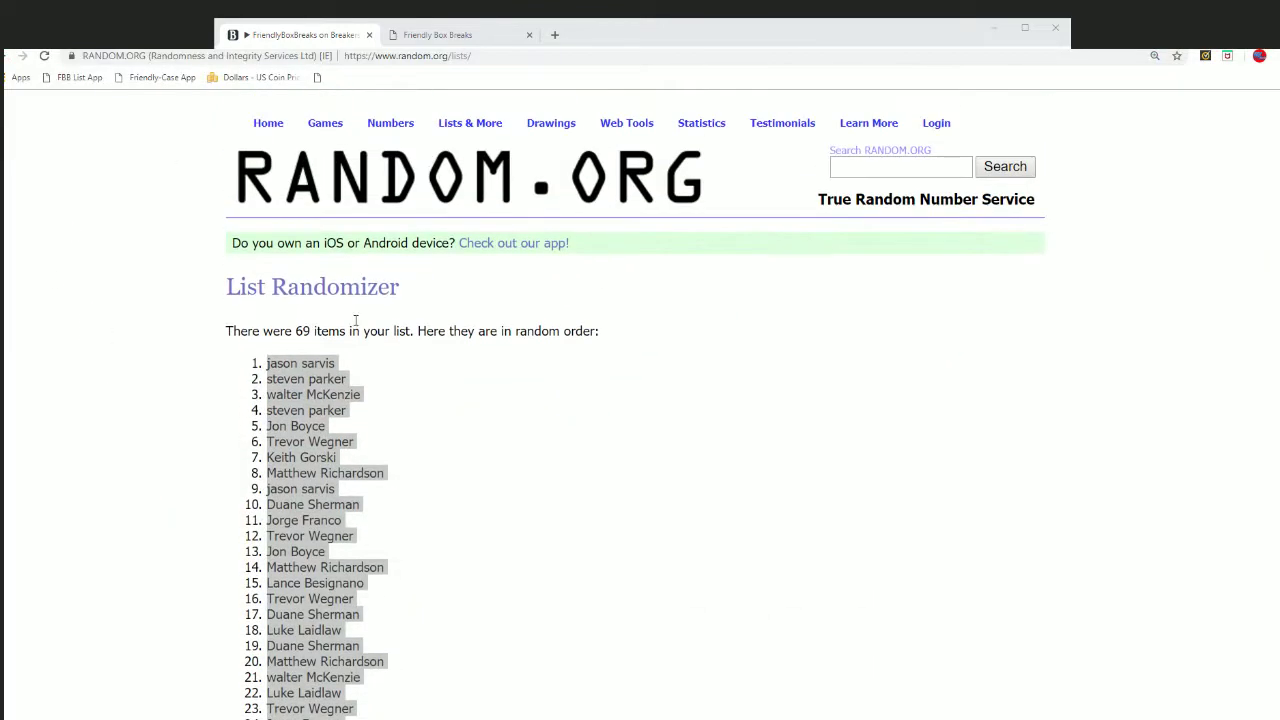
mouse_move(470, 124)
left_click(479, 152)
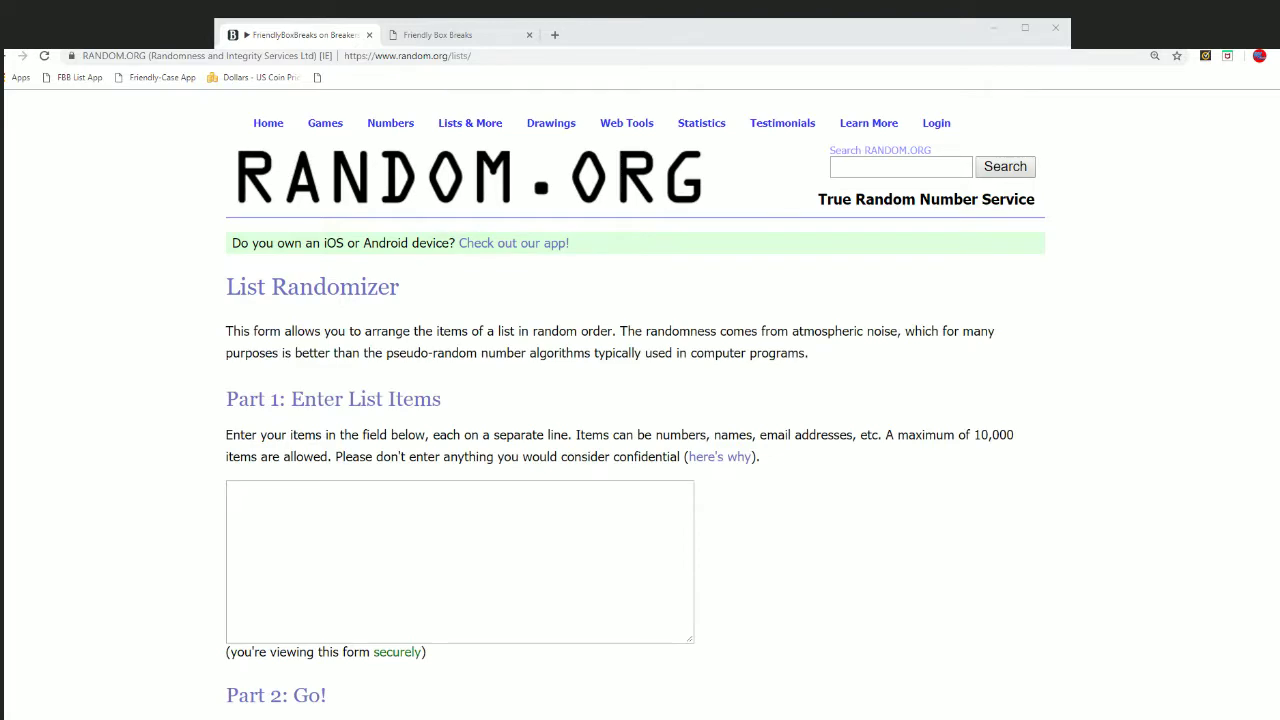
Copy the whole block of player names below the owner names in Notepad and paste it into the randomizer's list items field
key("alt+Tab")
scroll(758, 418, "down", 7)
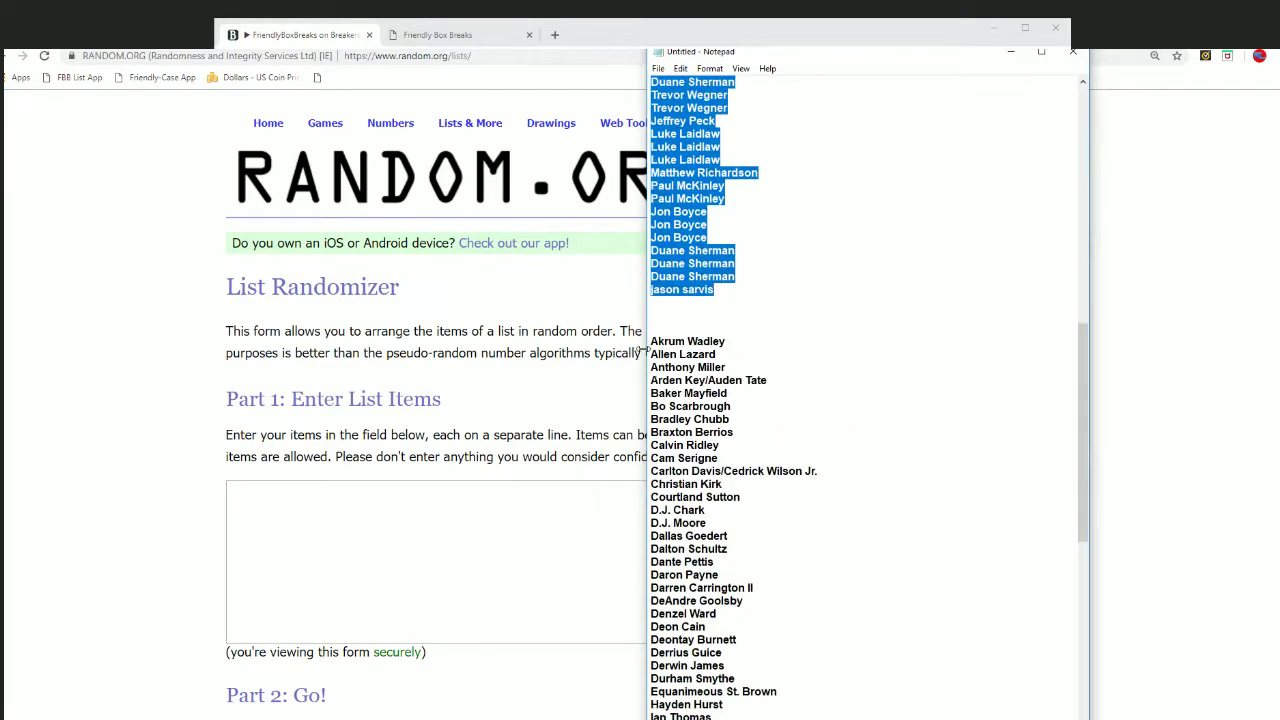
left_click_drag(774, 58, 774, 38)
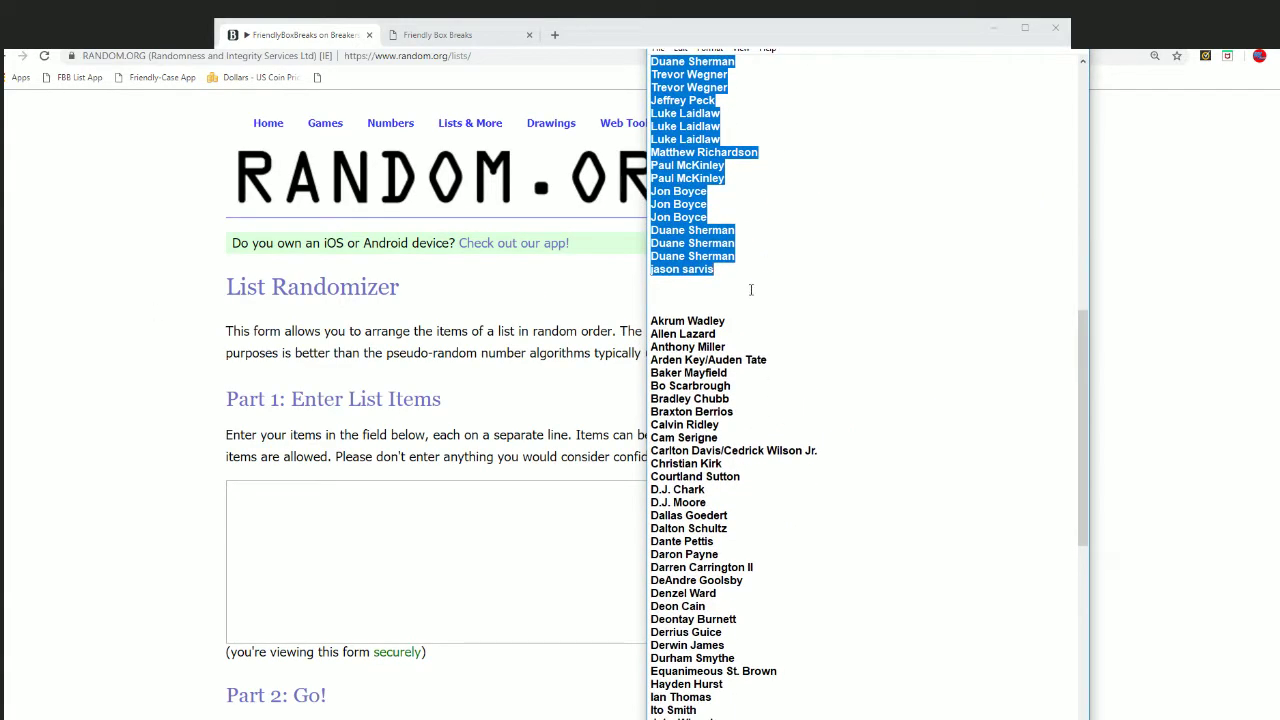
left_click_drag(651, 318, 787, 709)
right_click(656, 112)
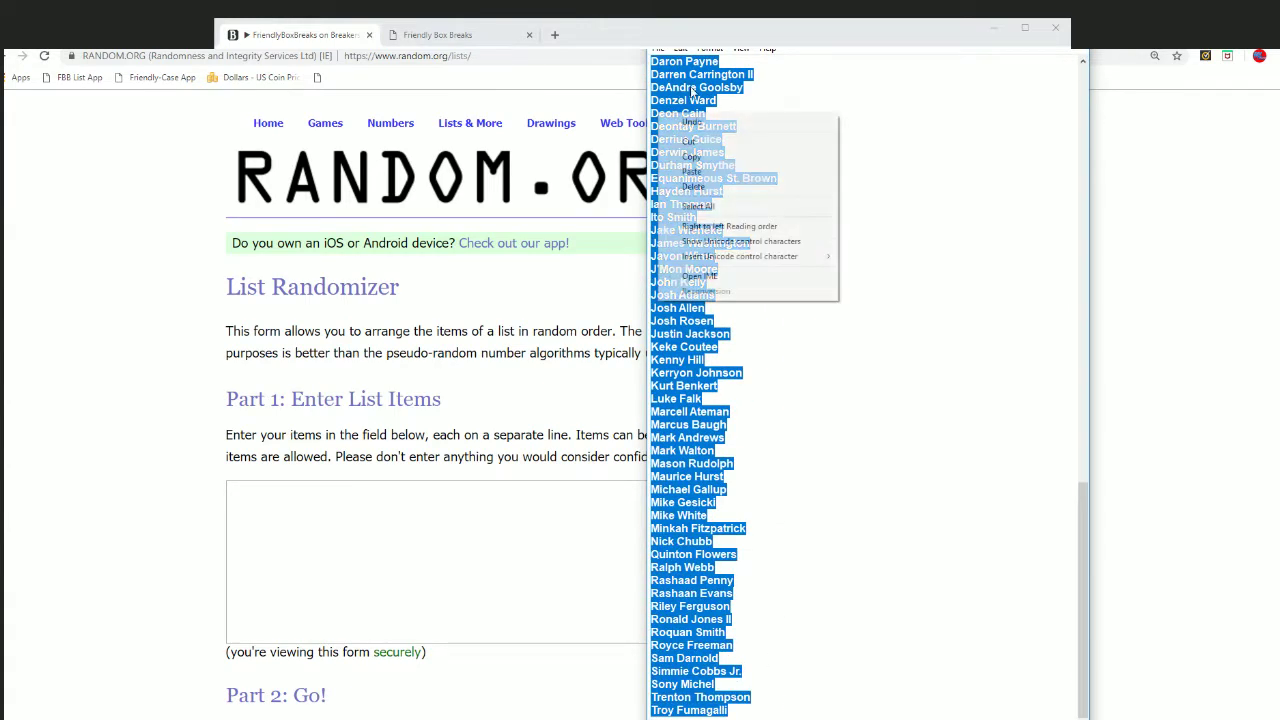
left_click(699, 157)
right_click(298, 491)
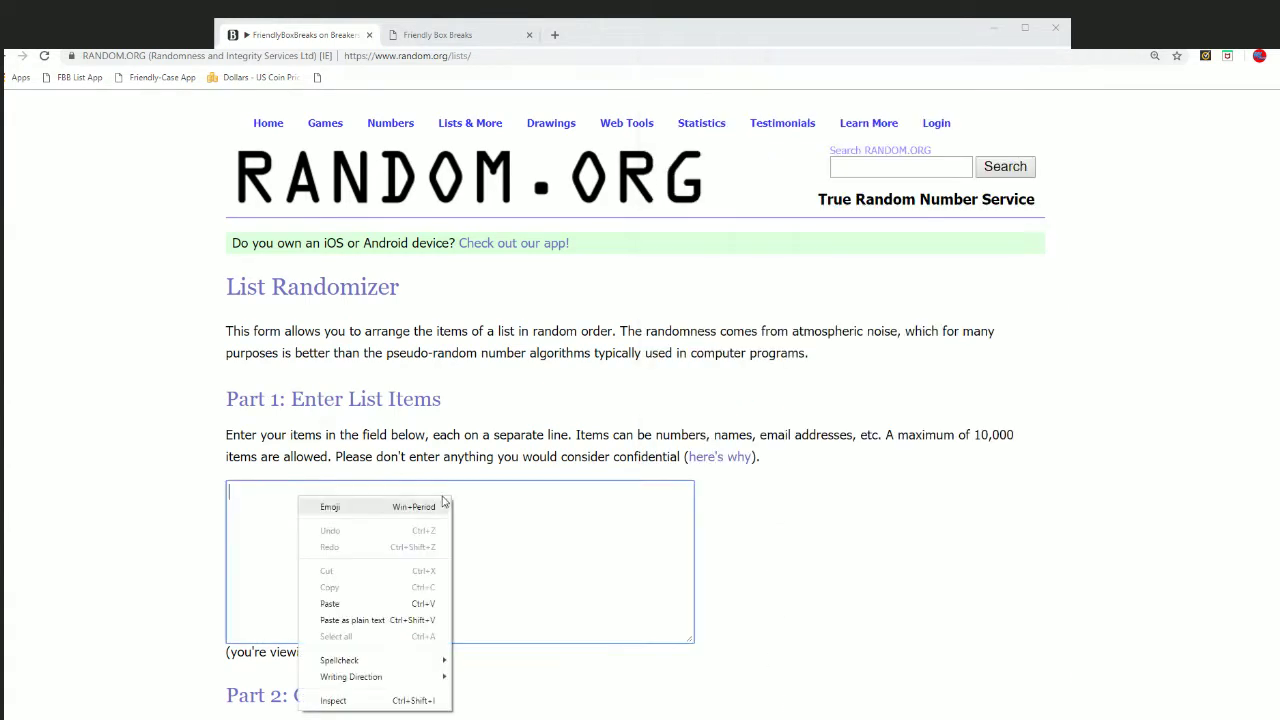
left_click(358, 605)
Randomize the pasted player list seven times in a row
scroll(899, 540, "down", 1)
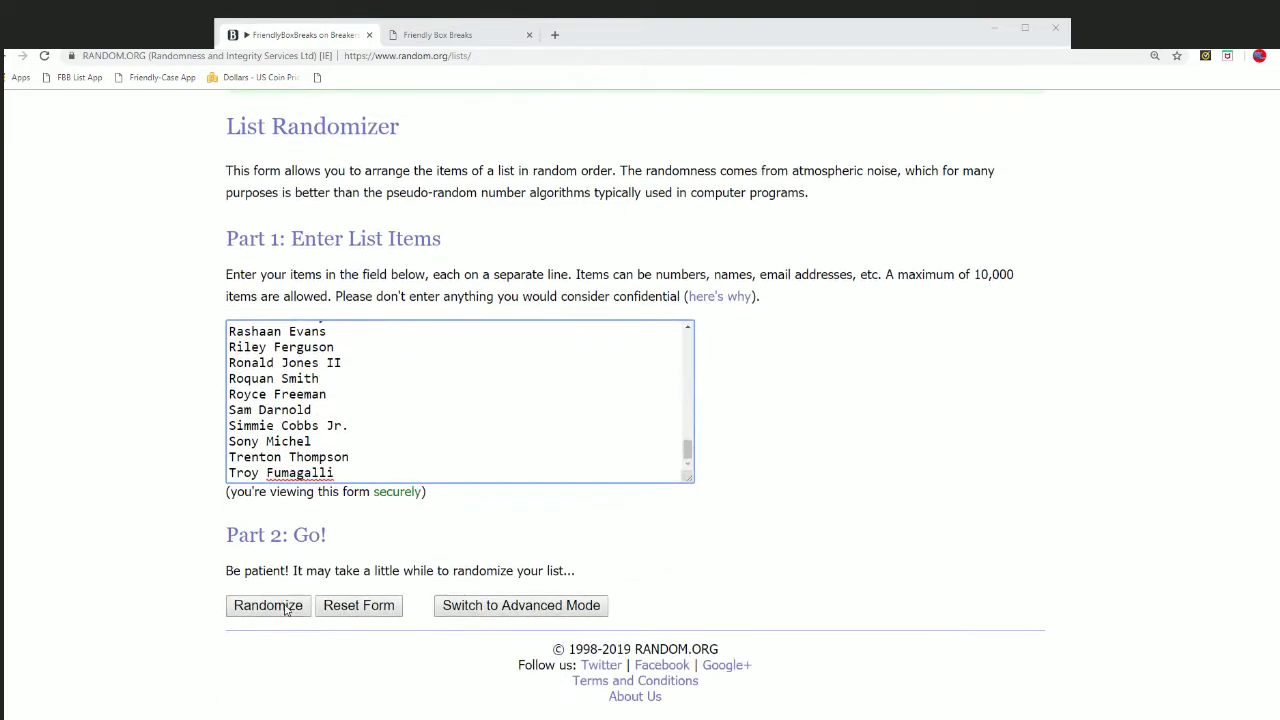
left_click(267, 606)
scroll(313, 452, "down", 5)
scroll(313, 452, "down", 4)
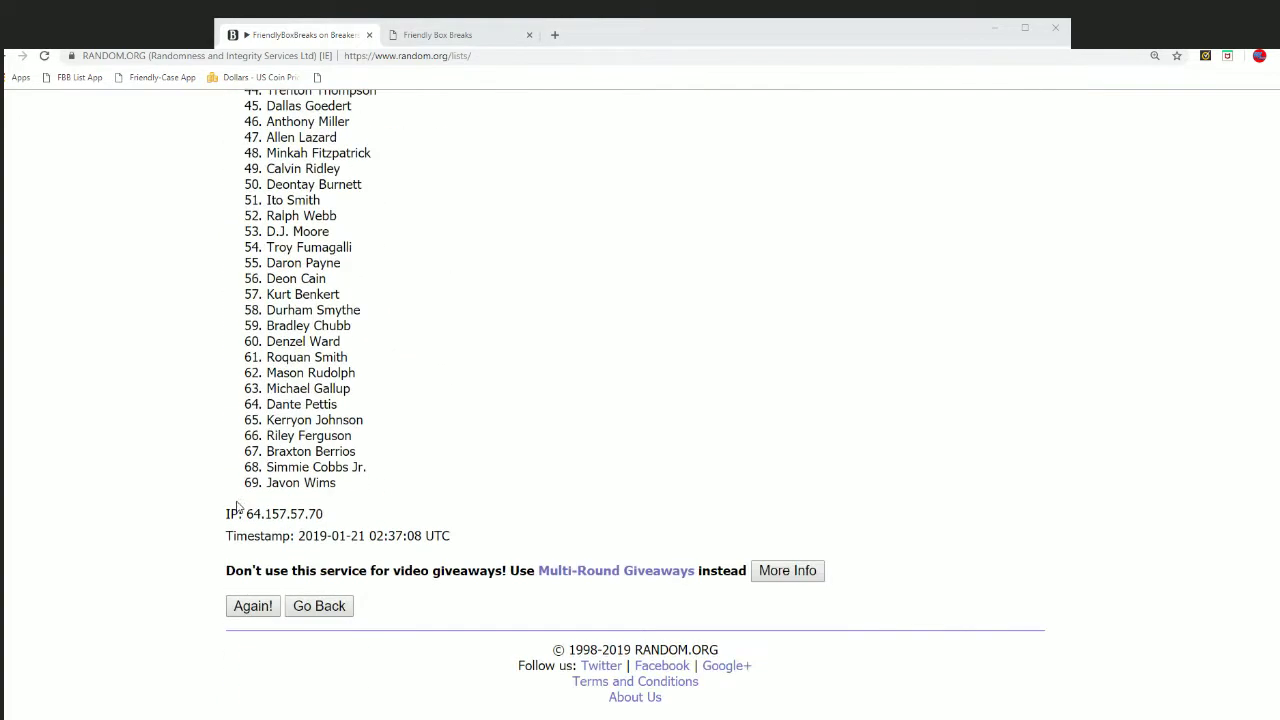
left_click(251, 605)
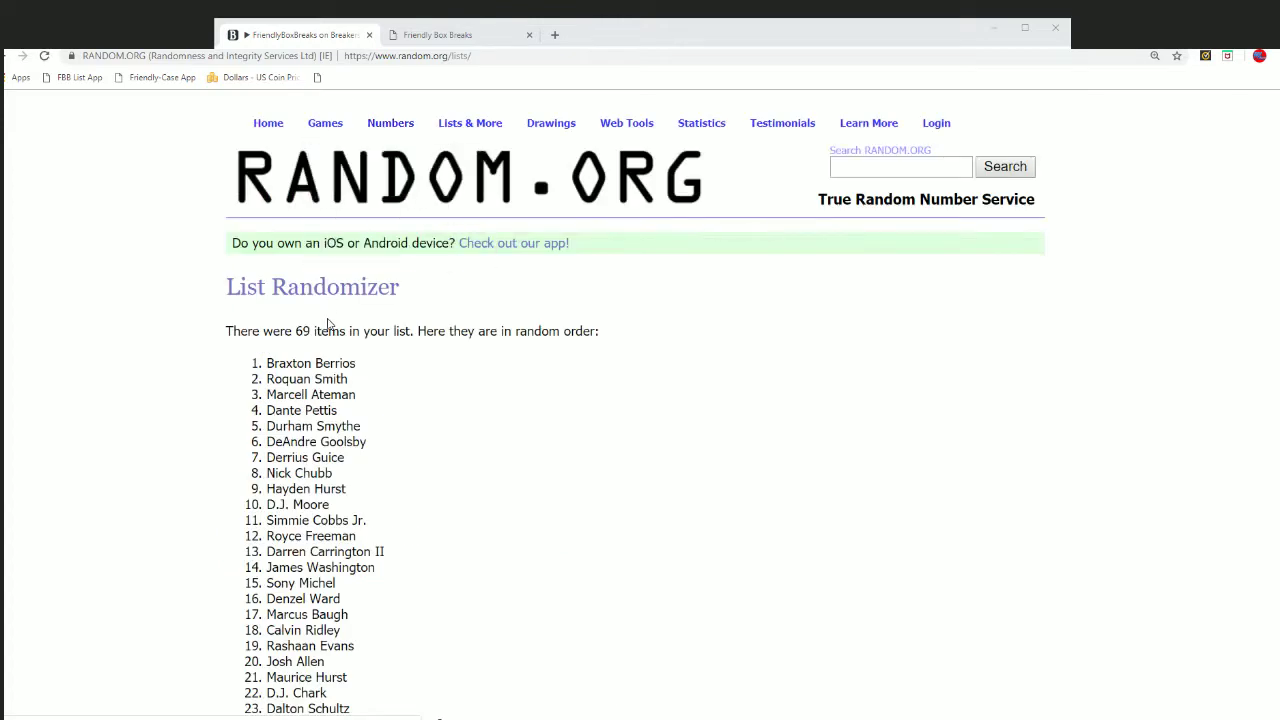
left_click_drag(302, 331, 317, 332)
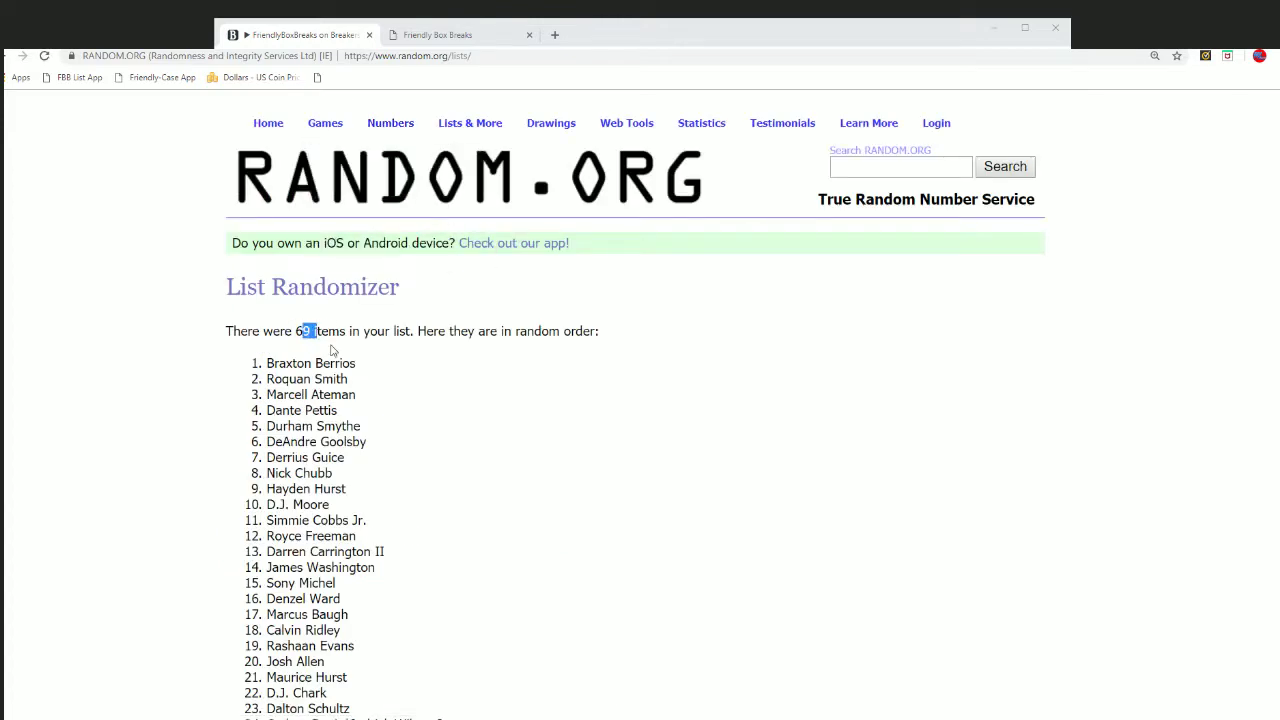
scroll(405, 383, "down", 10)
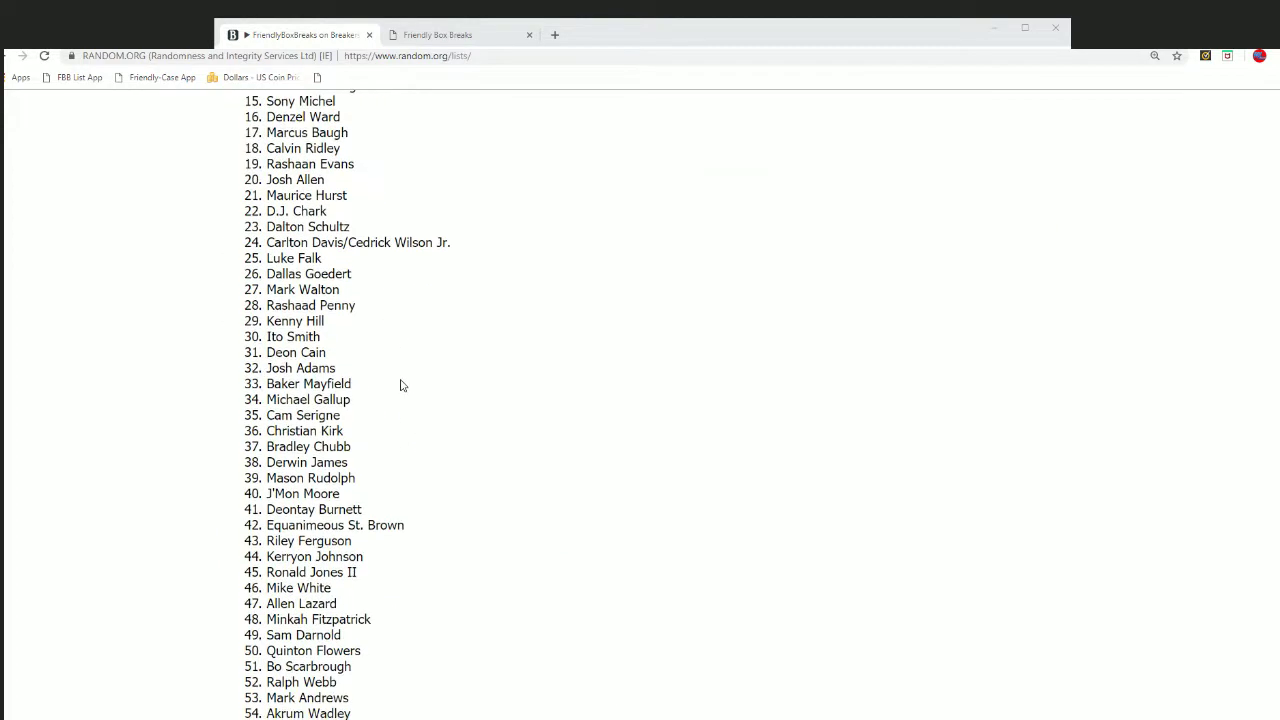
left_click(253, 606)
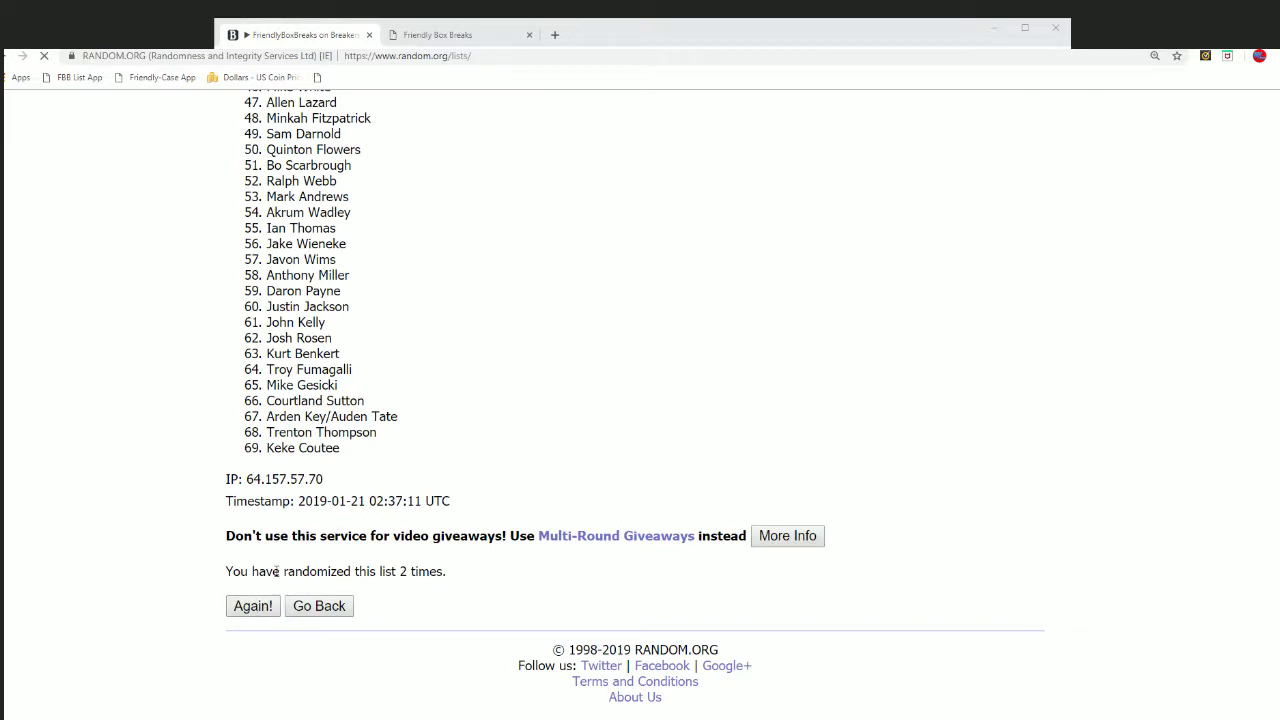
scroll(477, 466, "down", 10)
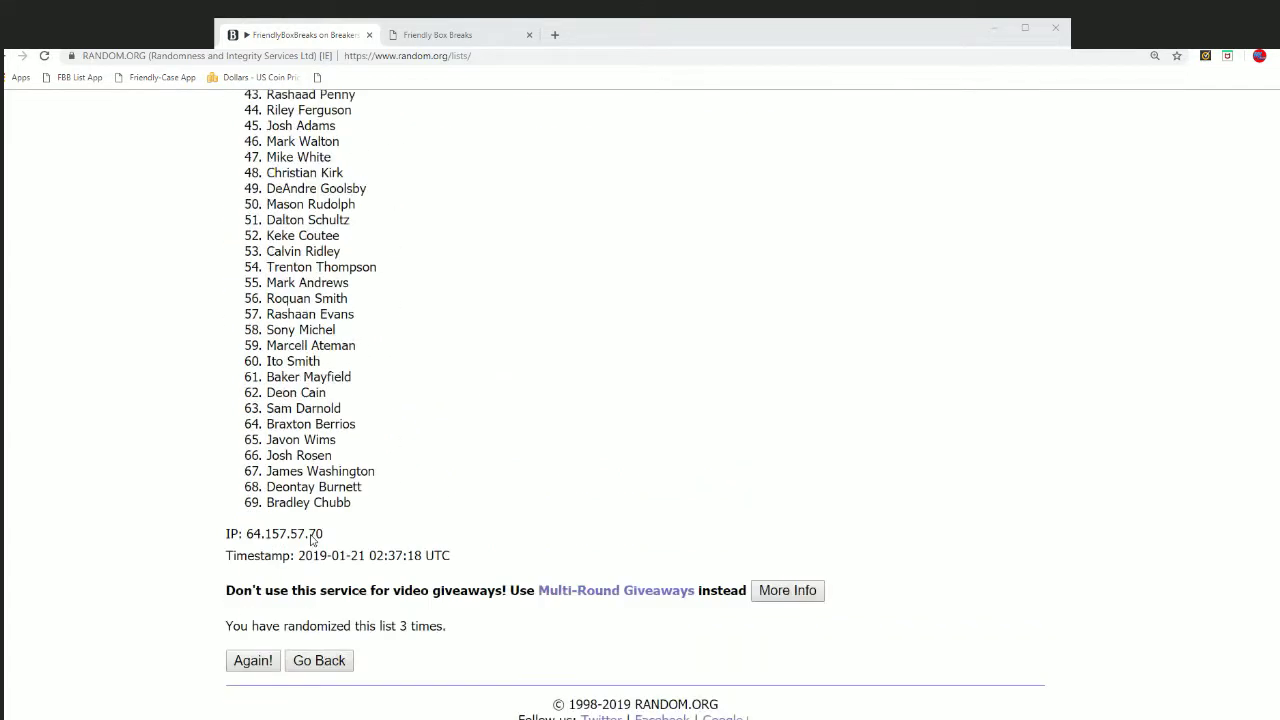
left_click(240, 610)
scroll(350, 422, "down", 10)
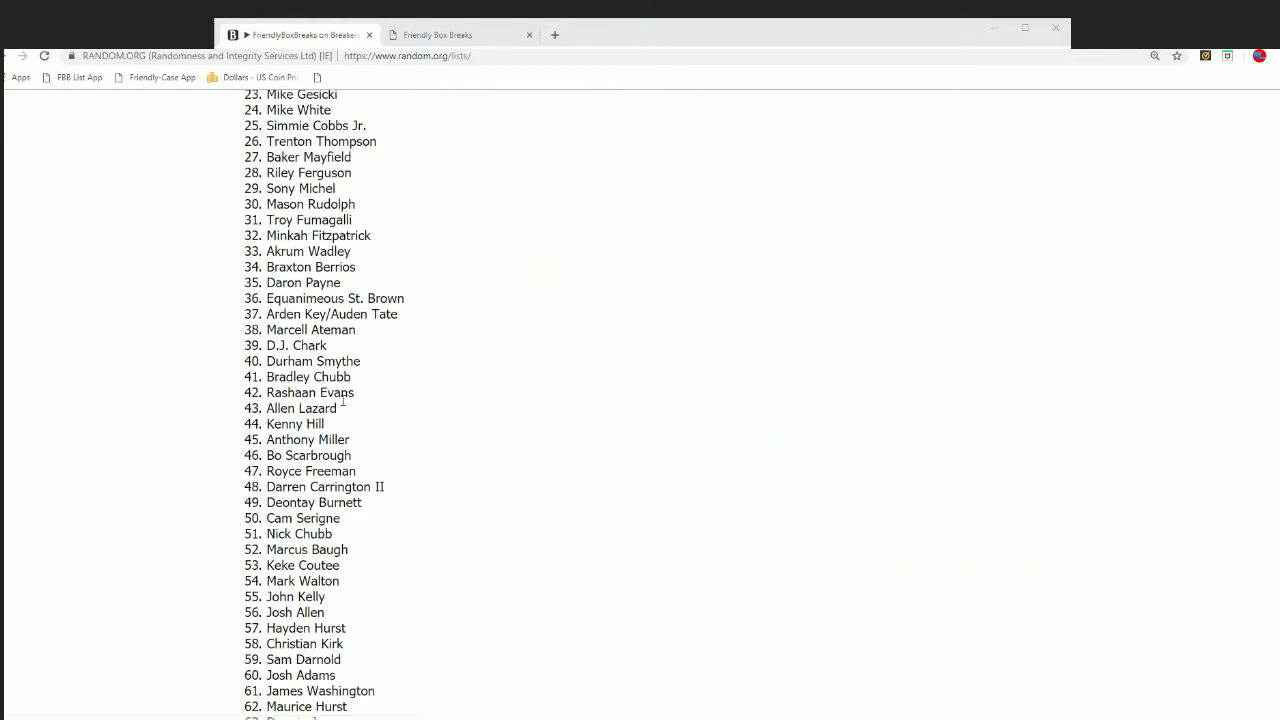
left_click(253, 610)
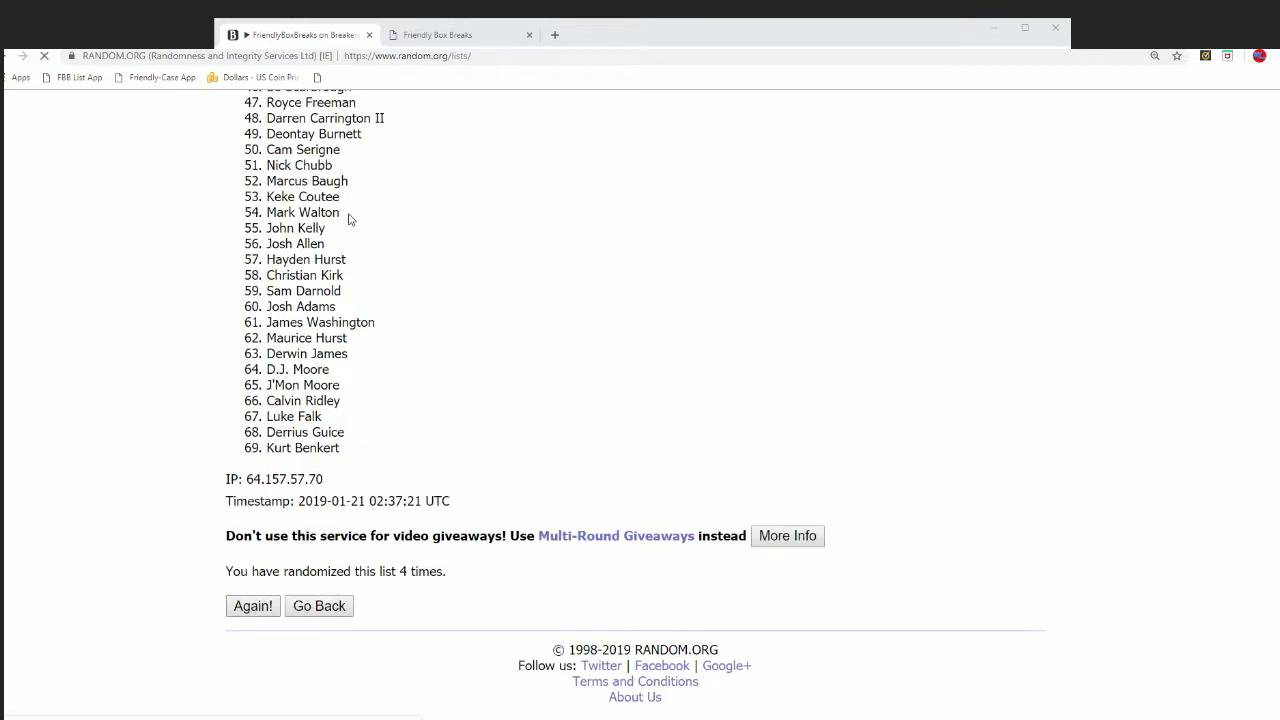
scroll(350, 330, "down", 5)
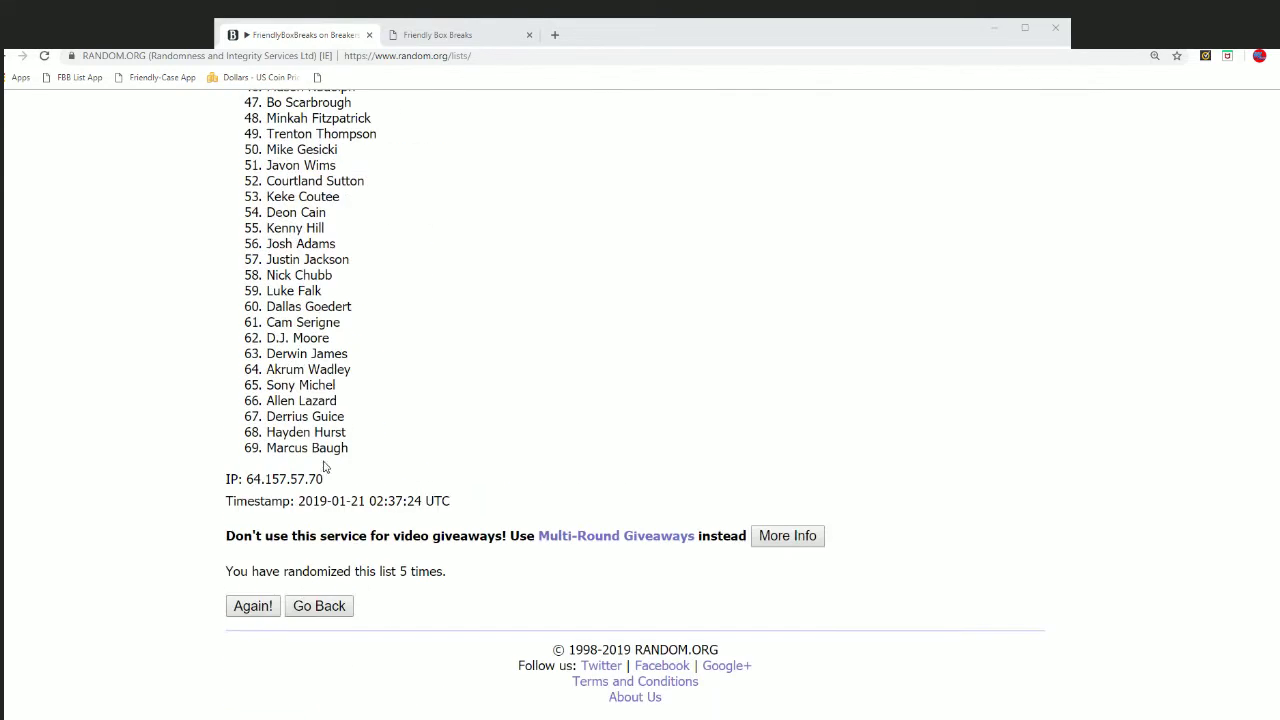
left_click(252, 607)
scroll(437, 383, "down", 10)
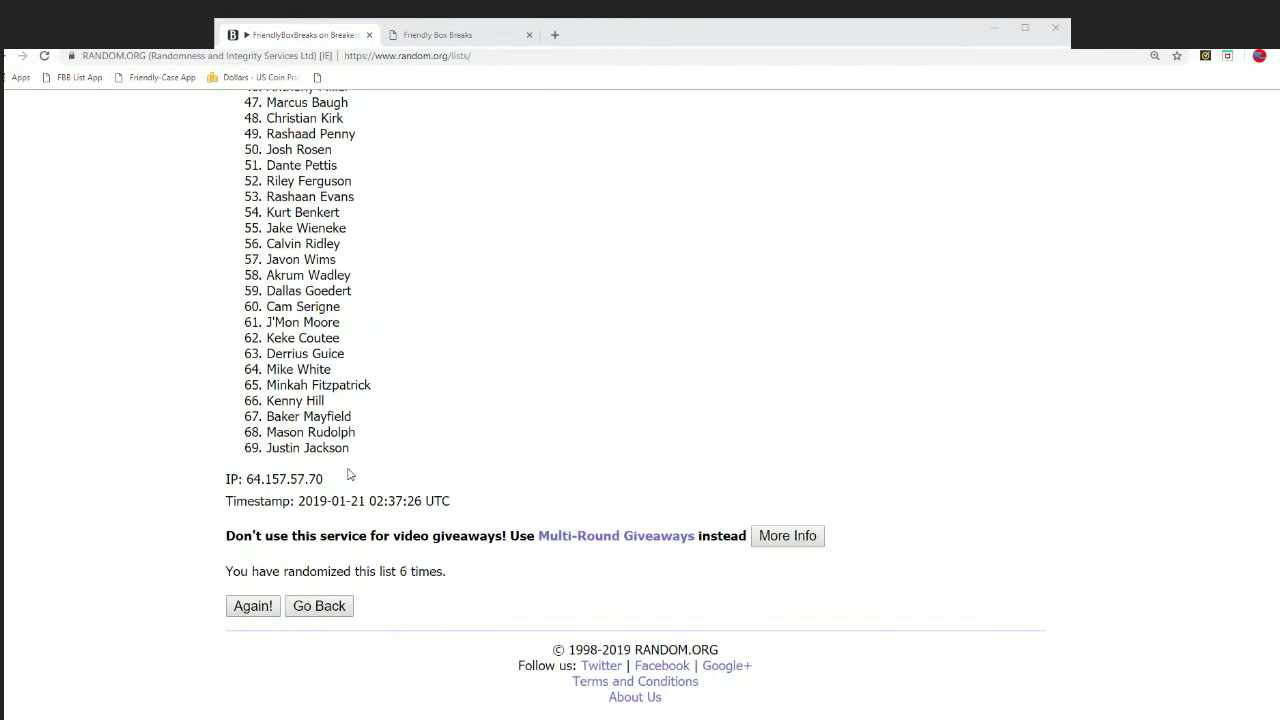
left_click(246, 609)
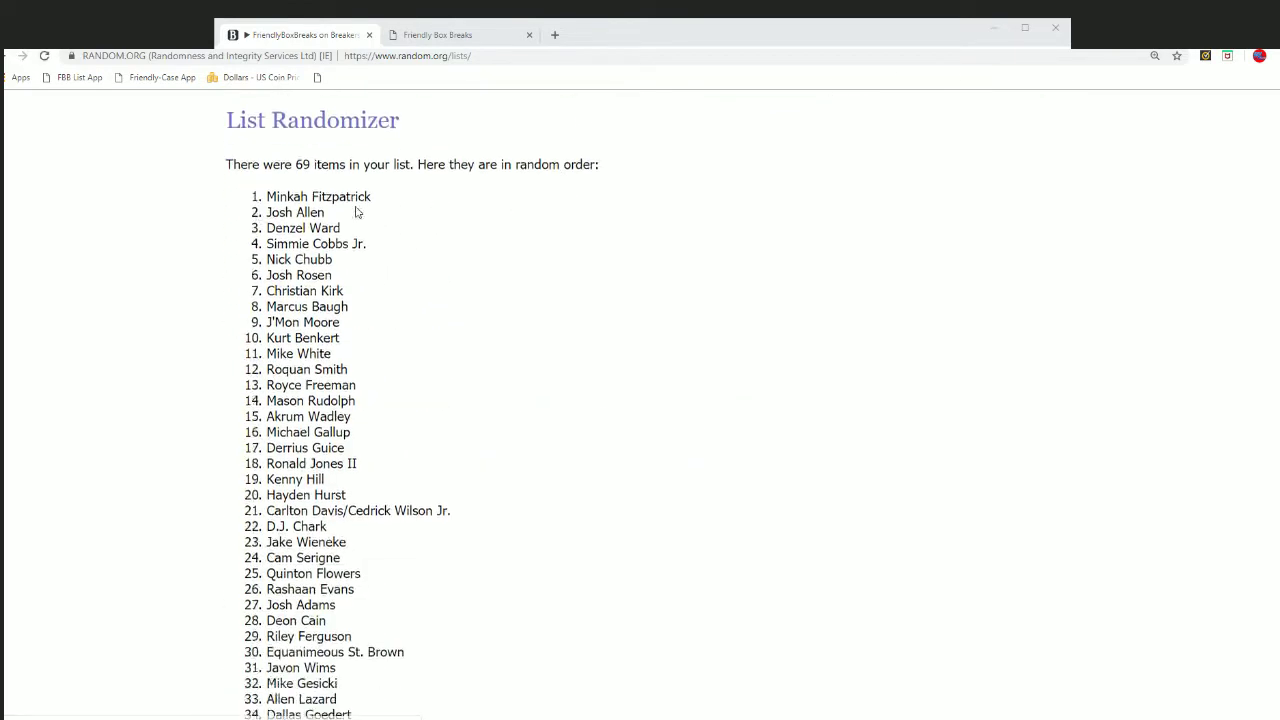
Select the whole randomized player list from the first to the last item and copy it
scroll(357, 209, "down", 1)
left_click_drag(251, 240, 414, 471)
scroll(426, 509, "down", 7)
right_click(320, 208)
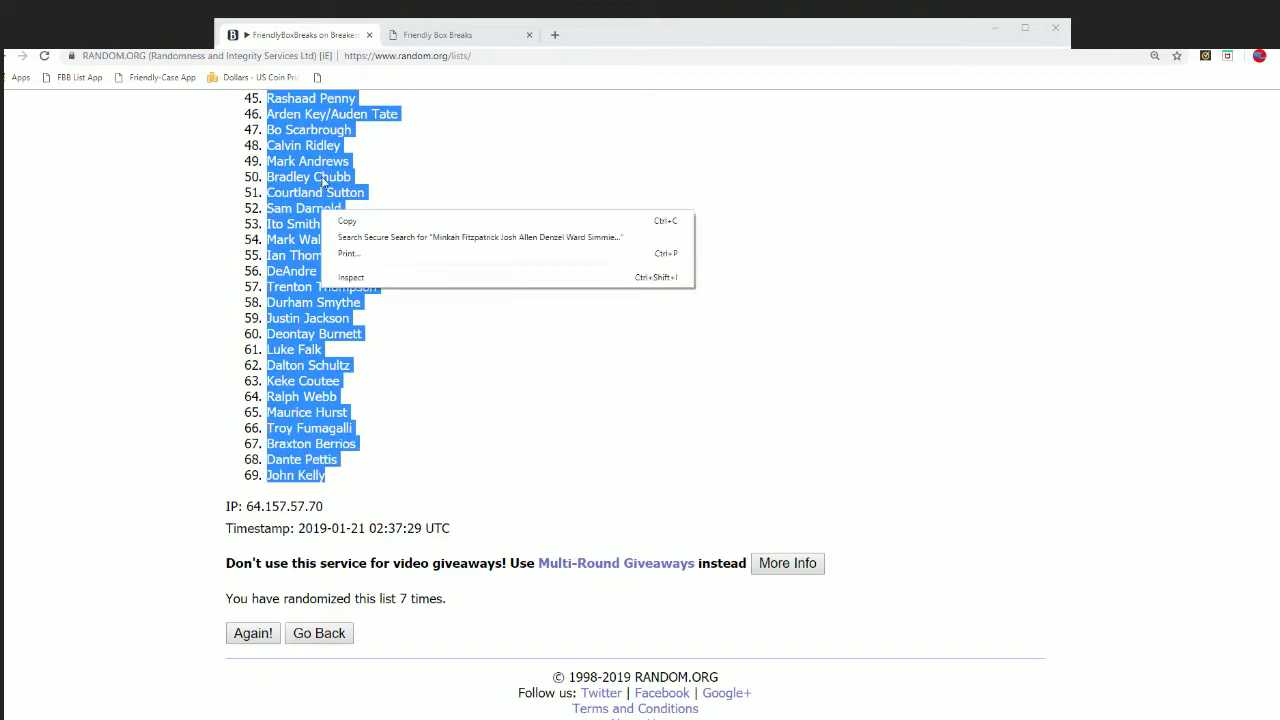
left_click(356, 216)
scroll(617, 422, "up", 8)
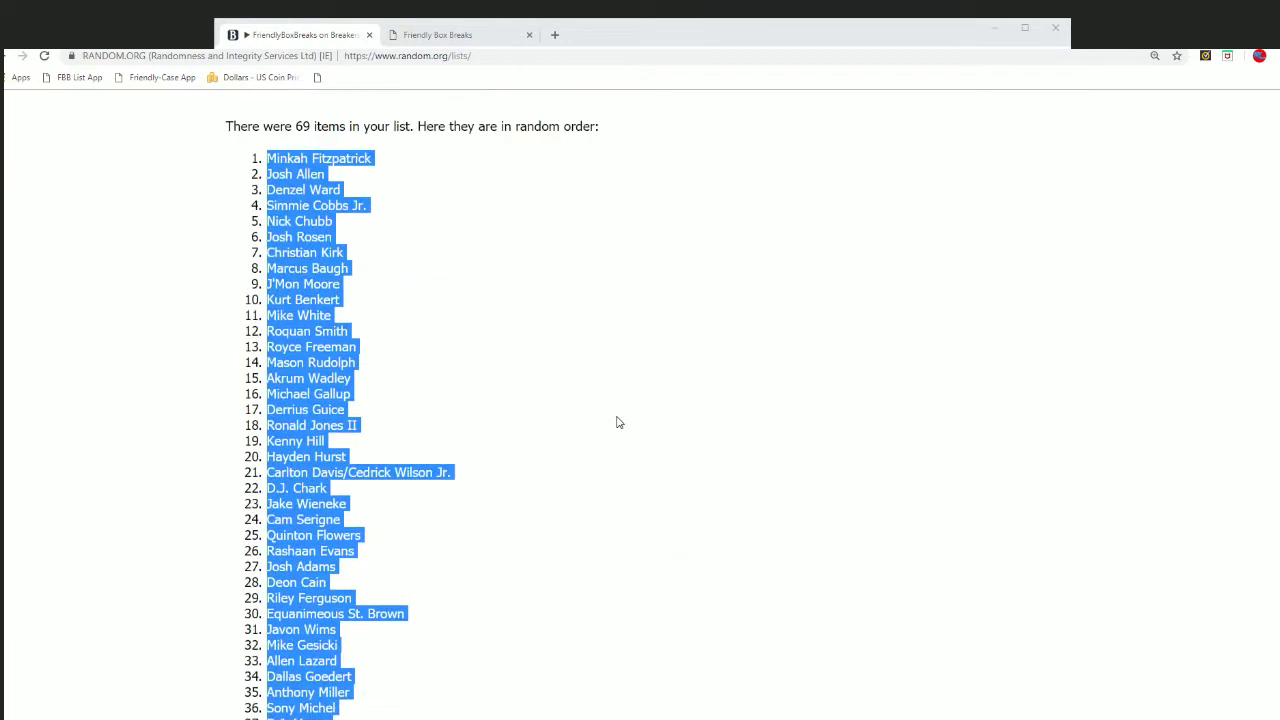
Switch to Excel and paste the randomized players below the Checklist Players header, matching the destination formatting
key("alt+Tab")
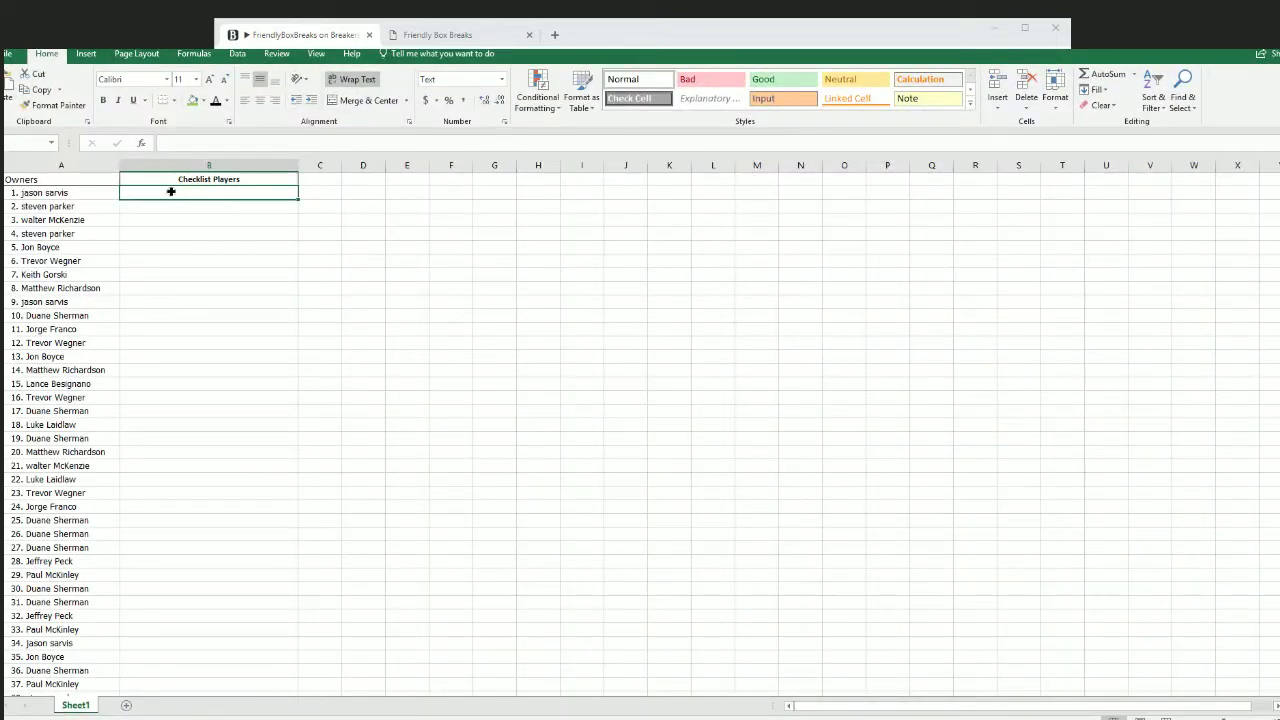
right_click(171, 191)
left_click(221, 252)
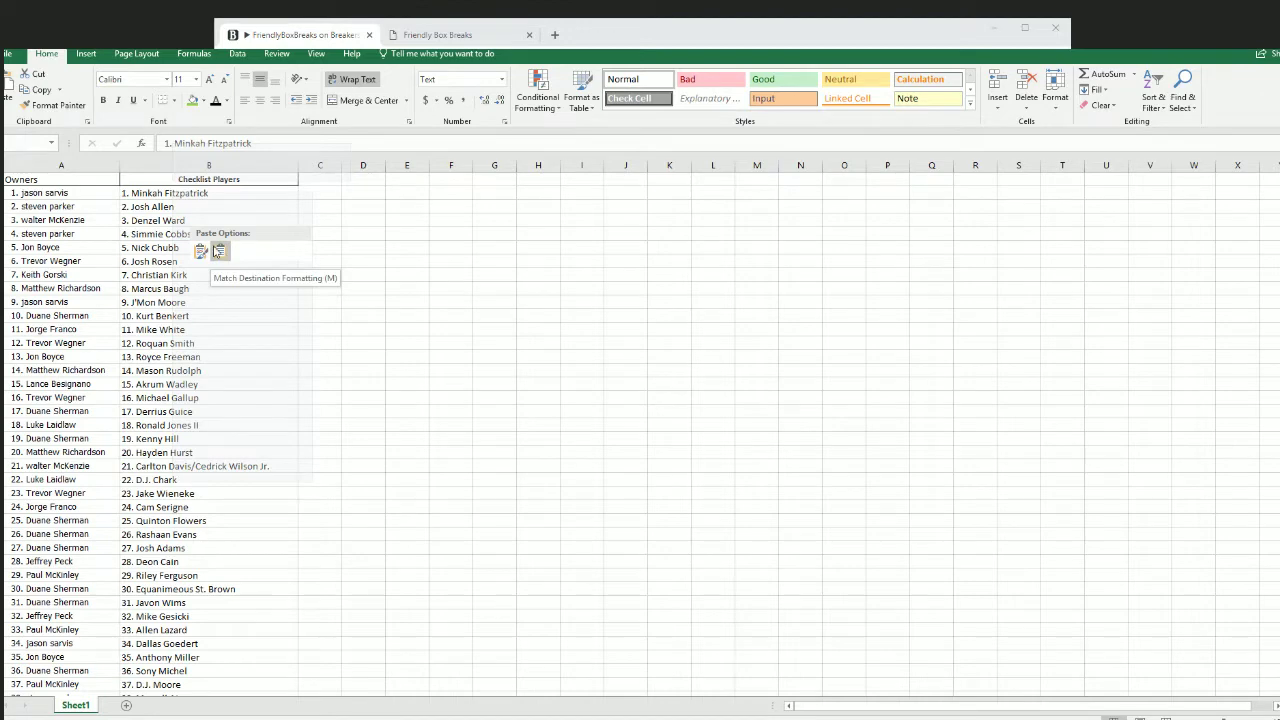
right_click(172, 192)
left_click(215, 346)
left_click(170, 240)
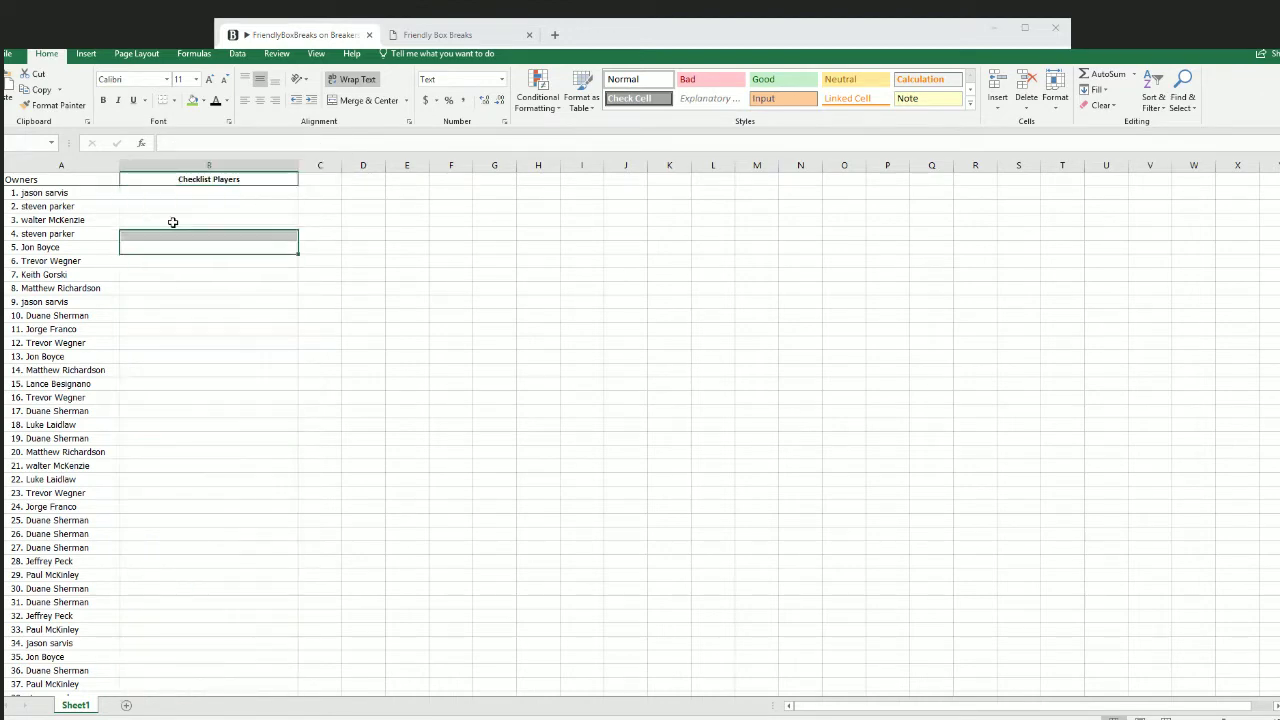
left_click(166, 193)
right_click(168, 194)
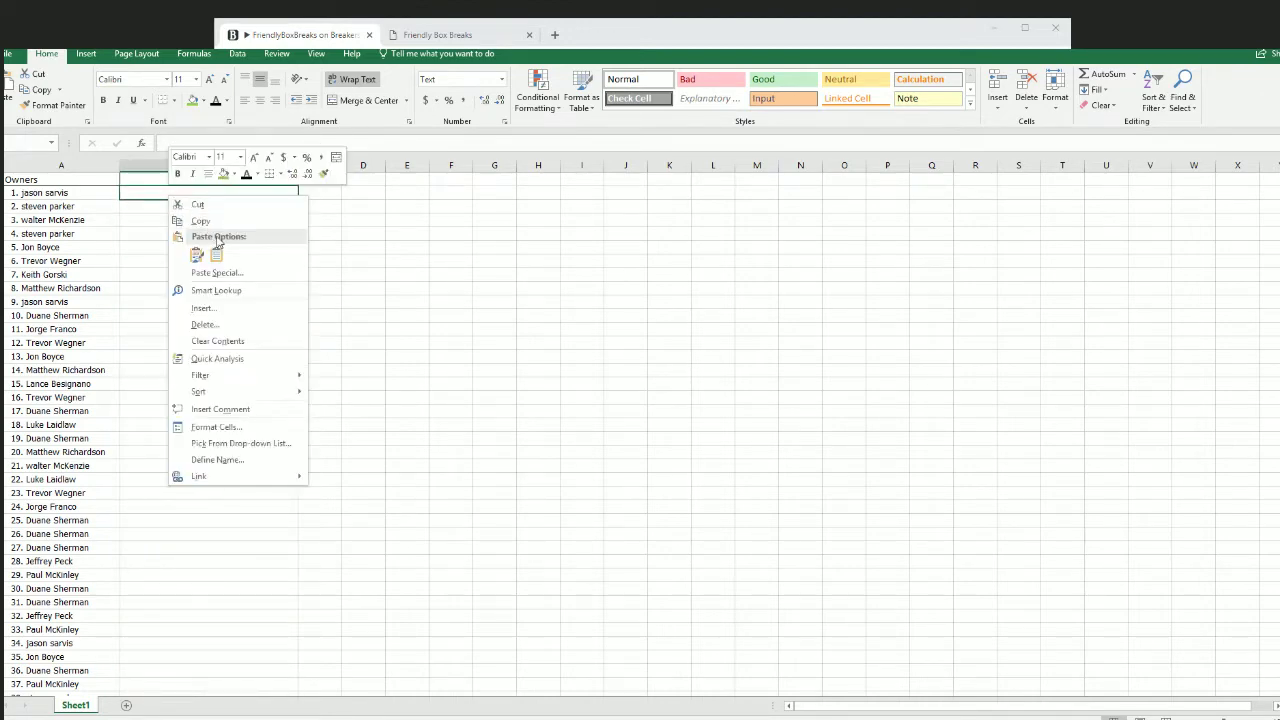
left_click(216, 254)
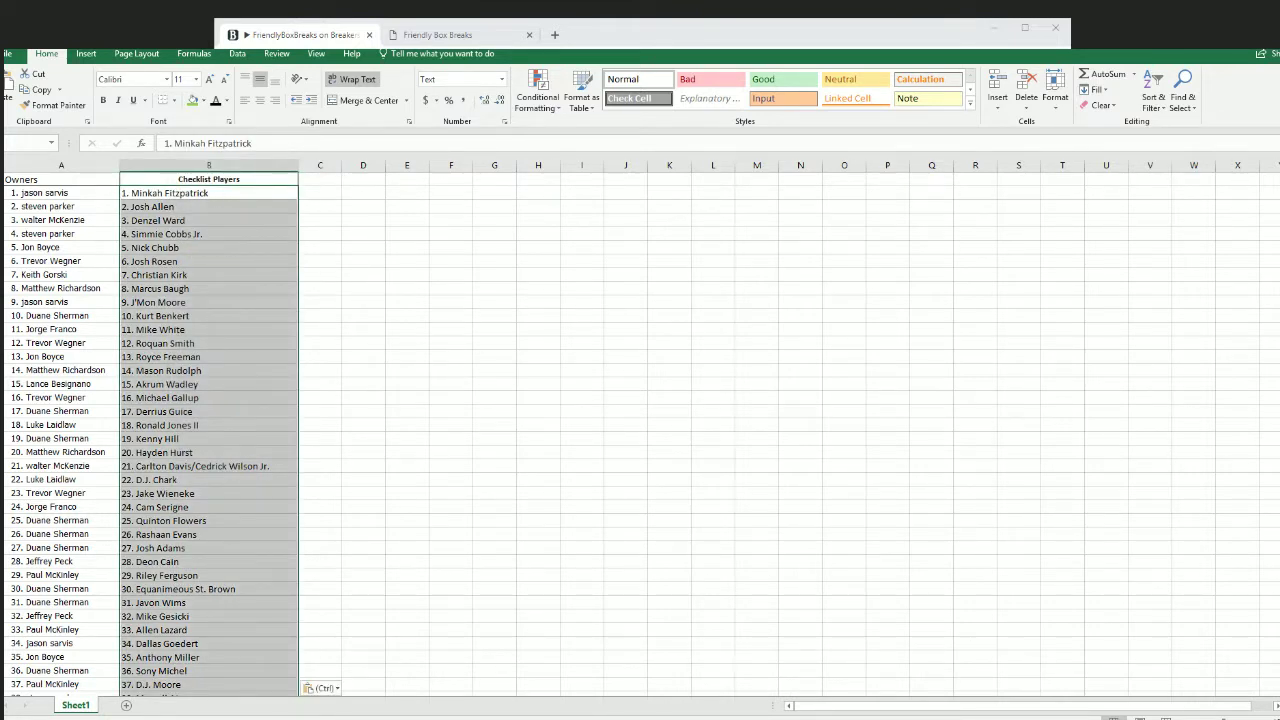
Enlarge the sheet view and narrow column A slightly so it fits the owner names
scroll(320, 290, "up", 5)
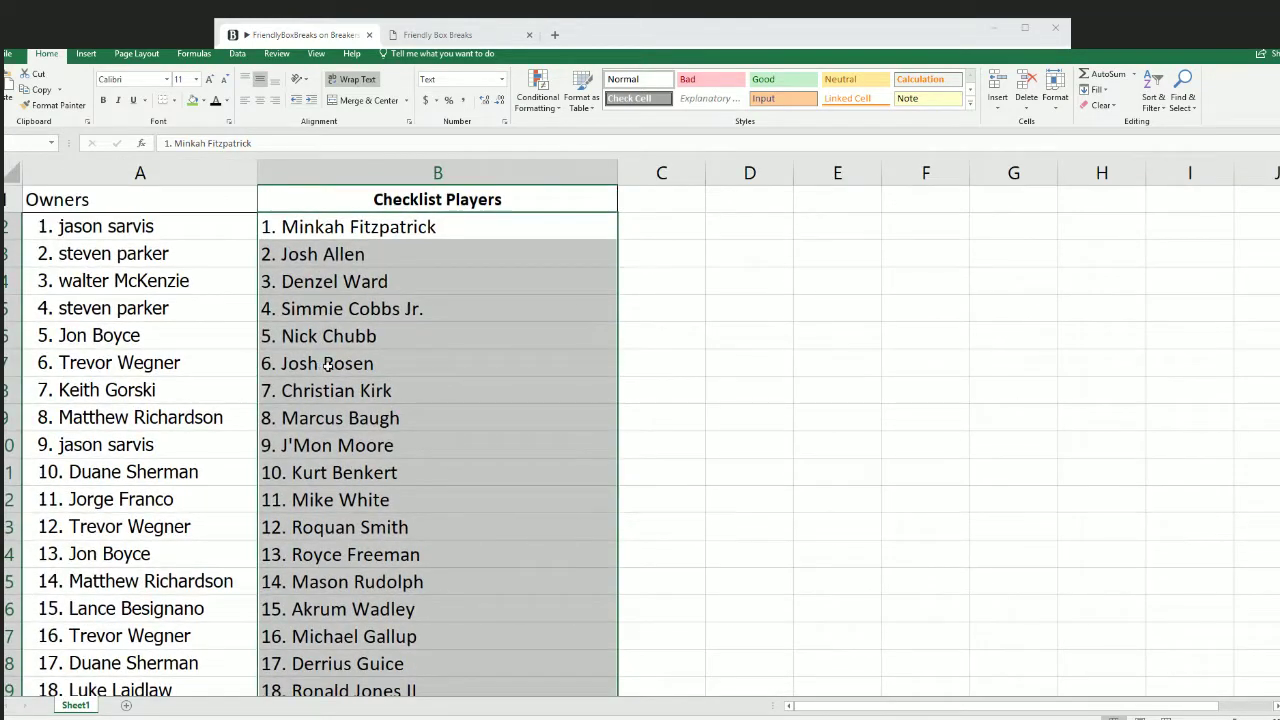
left_click(365, 368)
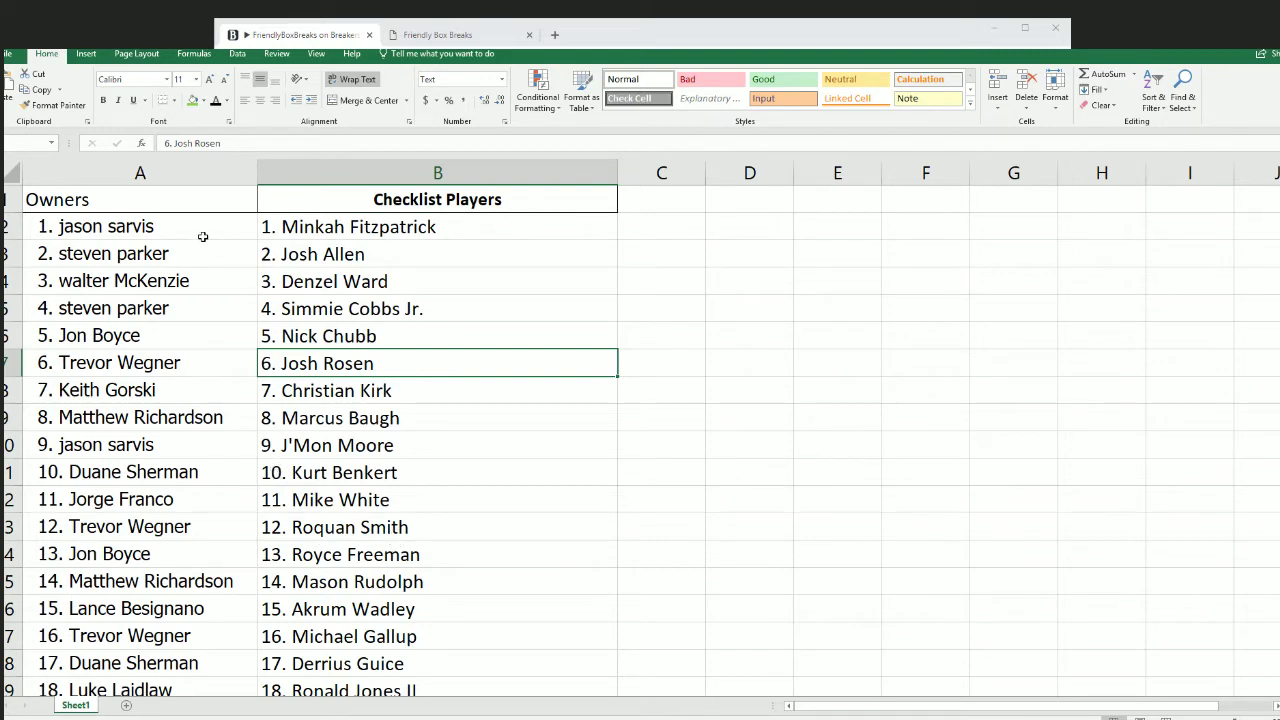
left_click(249, 170)
left_click_drag(249, 170, 238, 170)
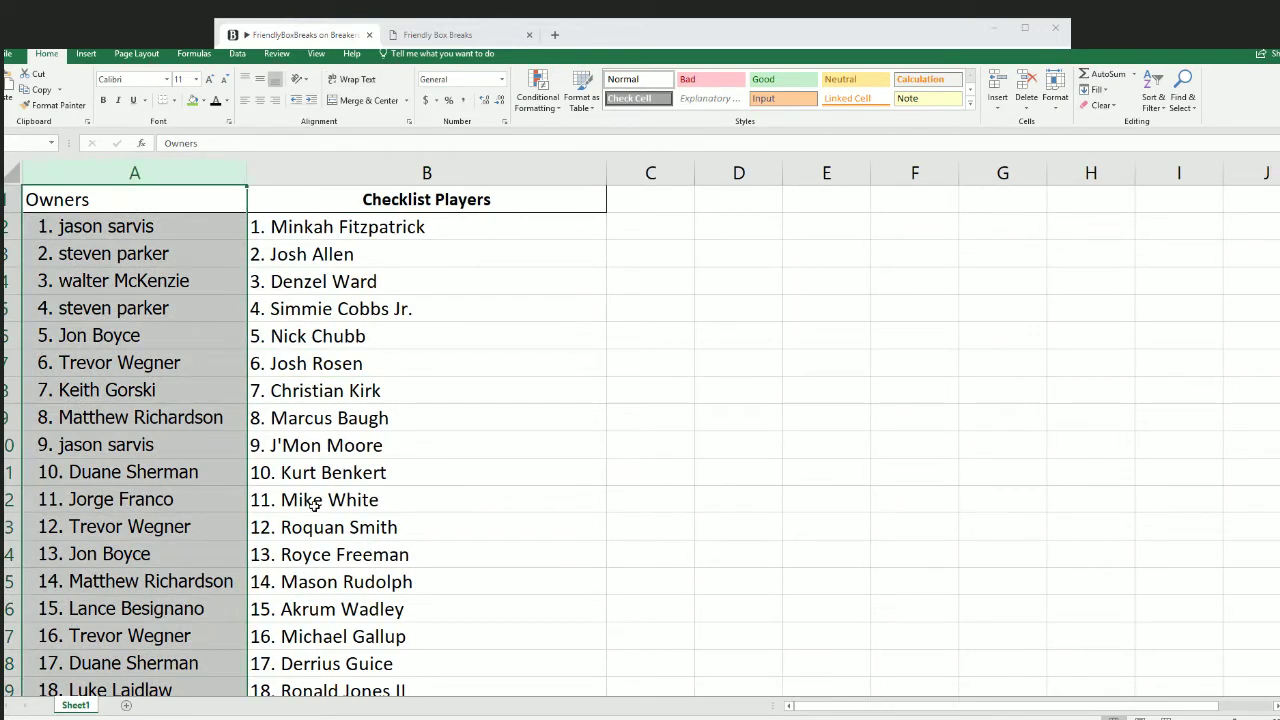
left_click(358, 532)
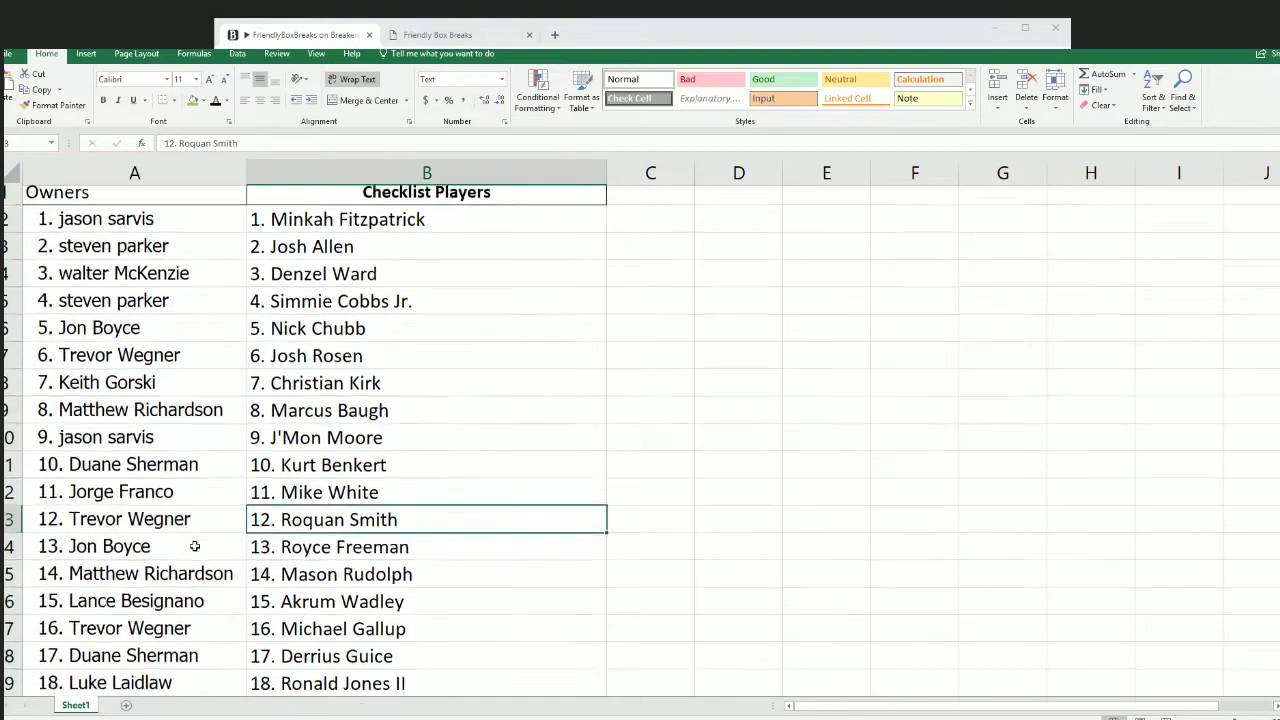
Review the owner and checklist player pairings row by row down to the last entry
scroll(211, 532, "down", 1)
scroll(211, 532, "down", 1)
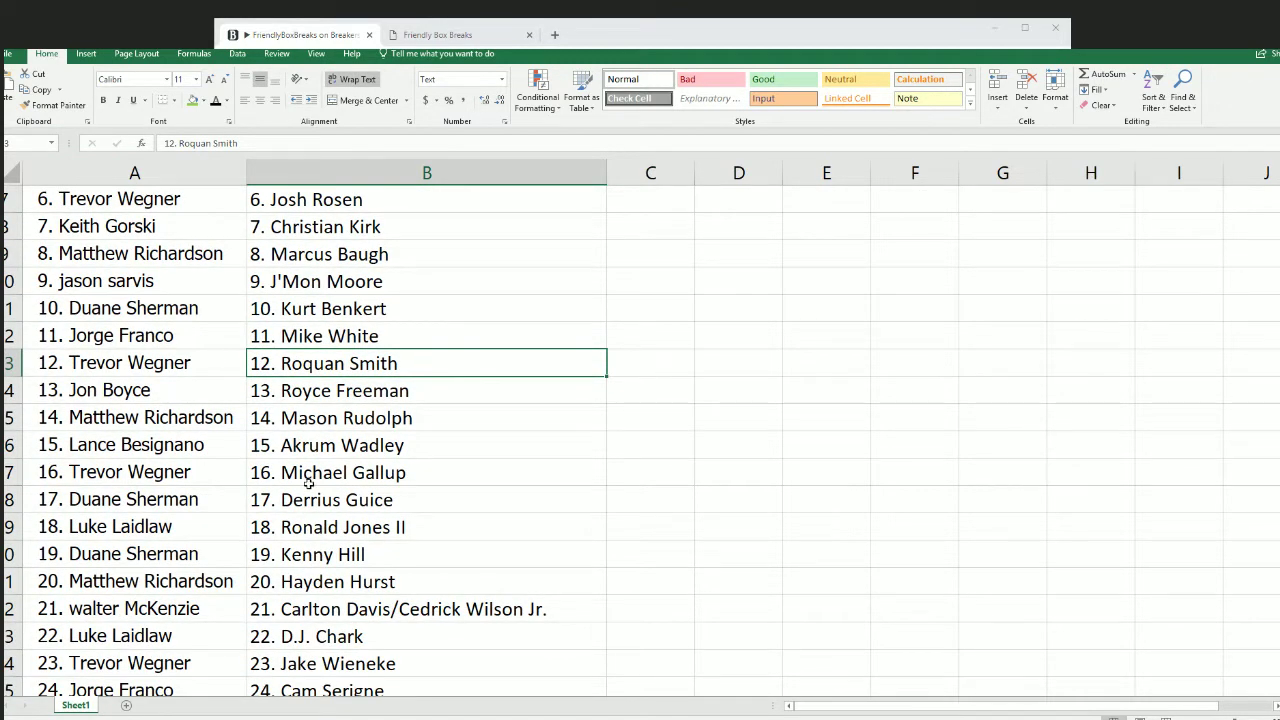
scroll(308, 483, "down", 1)
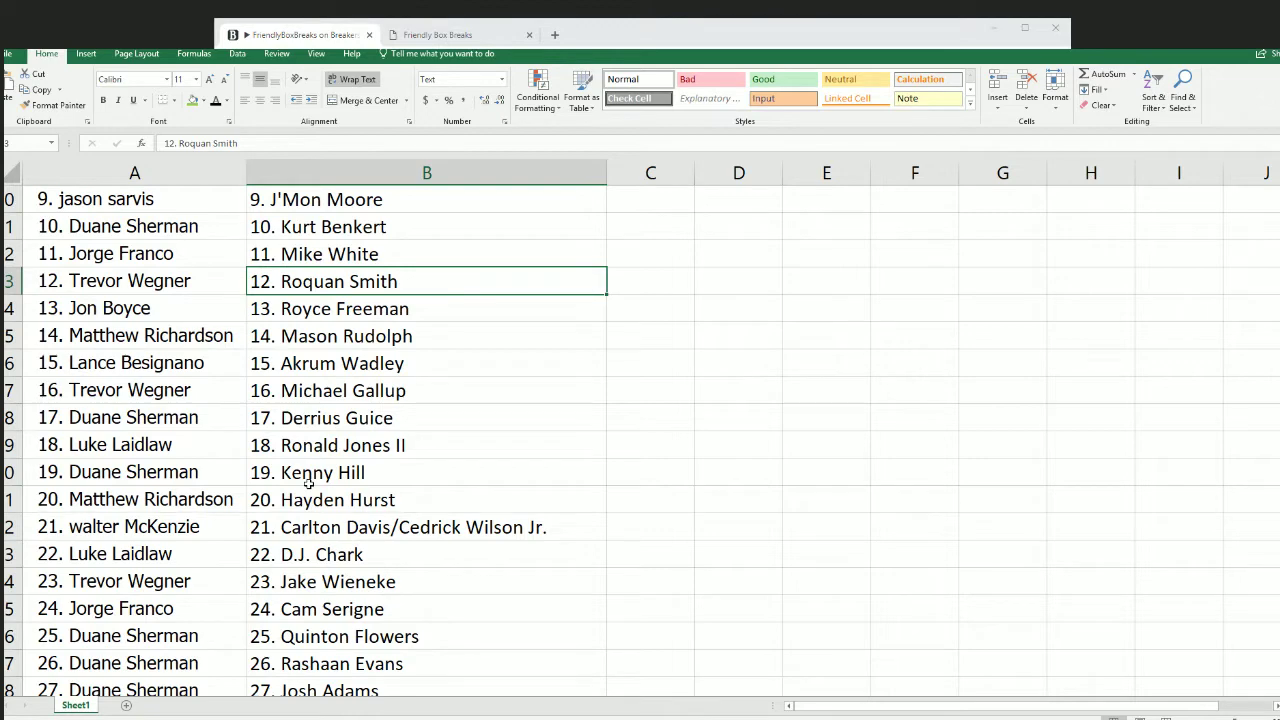
scroll(483, 471, "down", 1)
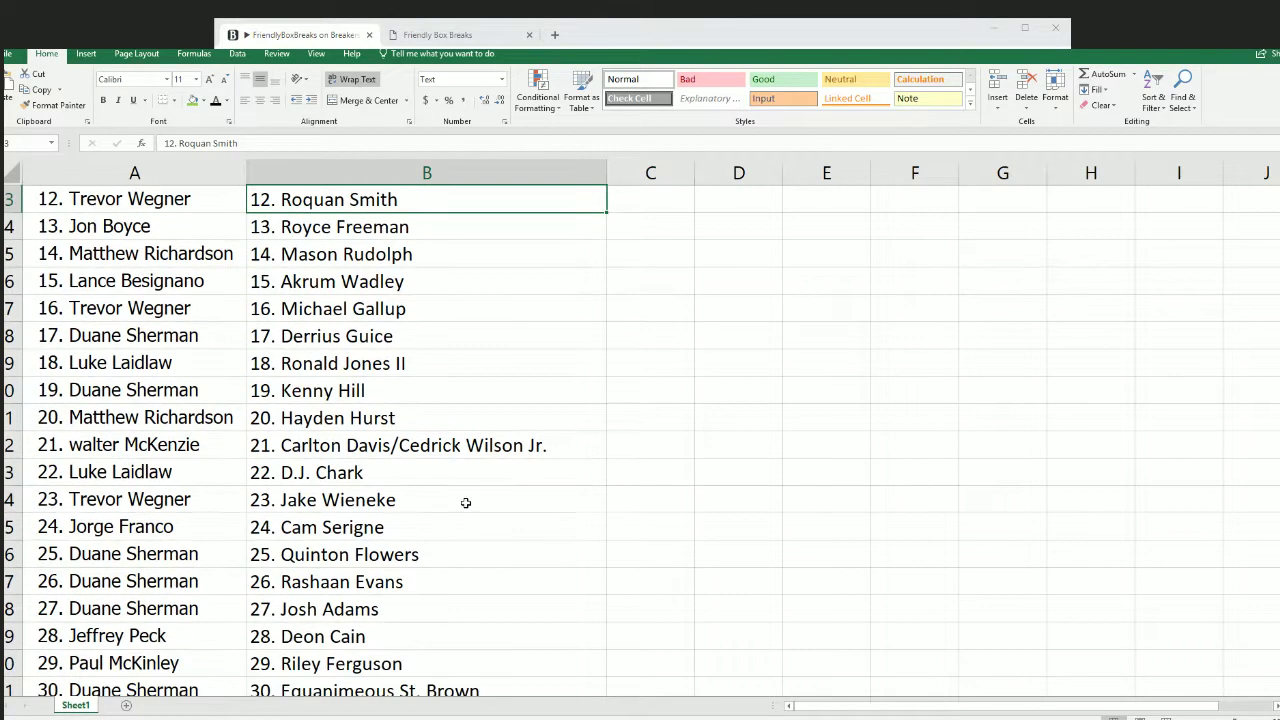
scroll(500, 496, "down", 2)
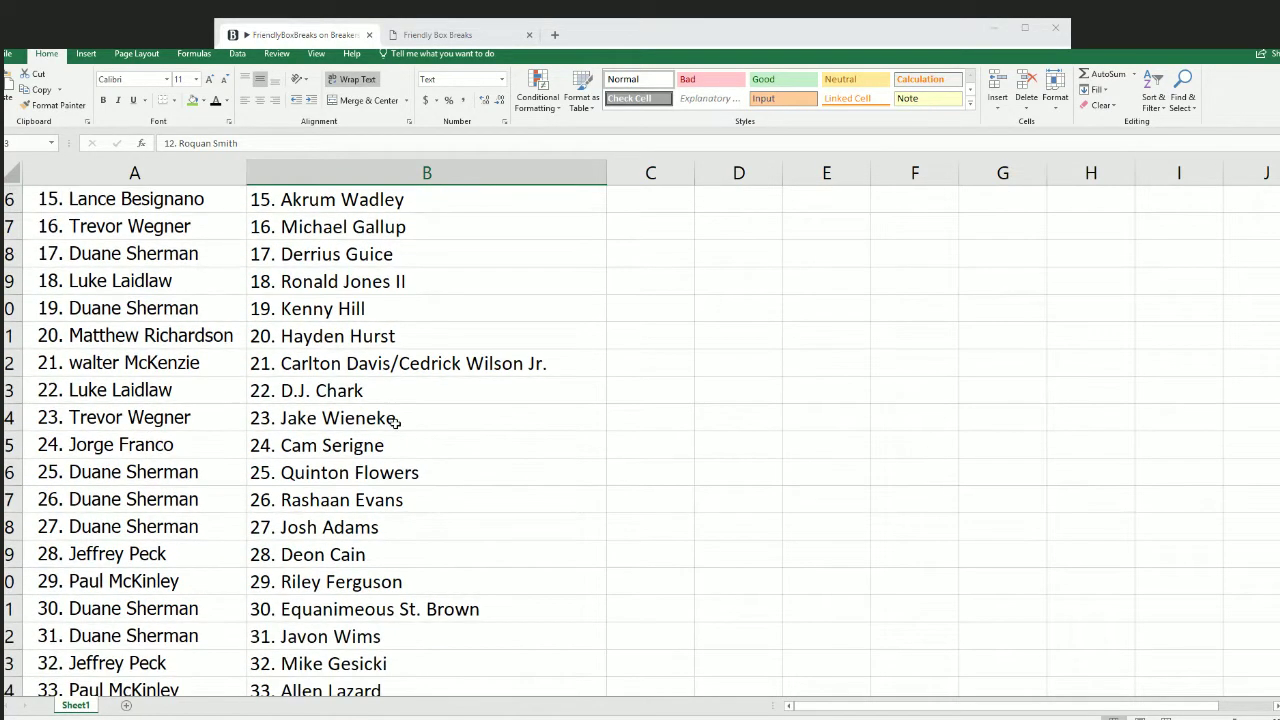
scroll(434, 423, "down", 2)
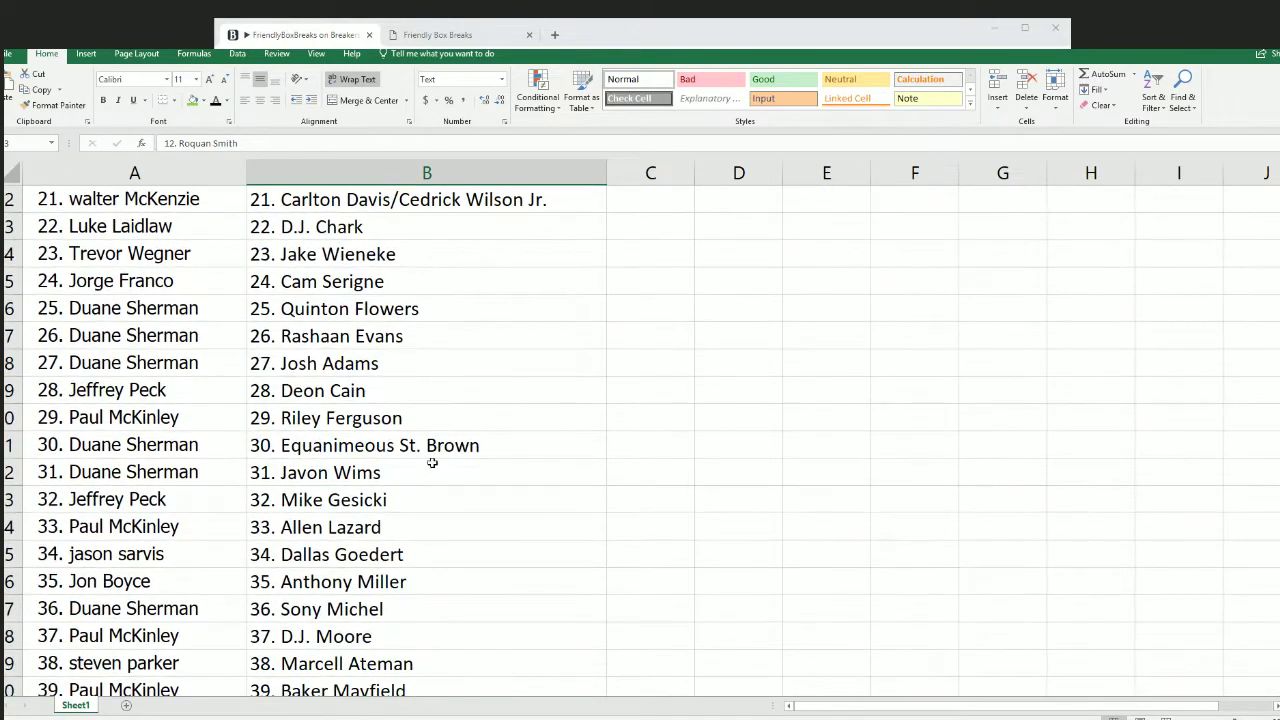
scroll(430, 473, "down", 1)
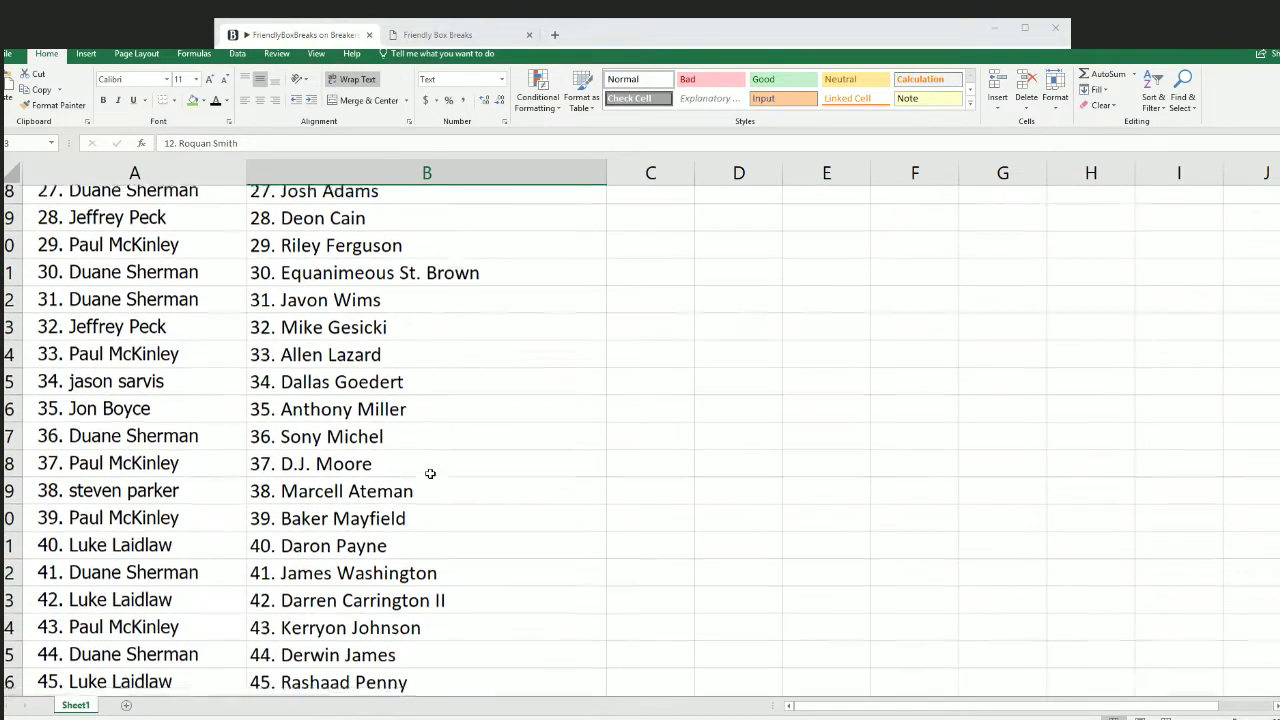
scroll(405, 400, "down", 1)
left_click(407, 368)
scroll(494, 468, "down", 1)
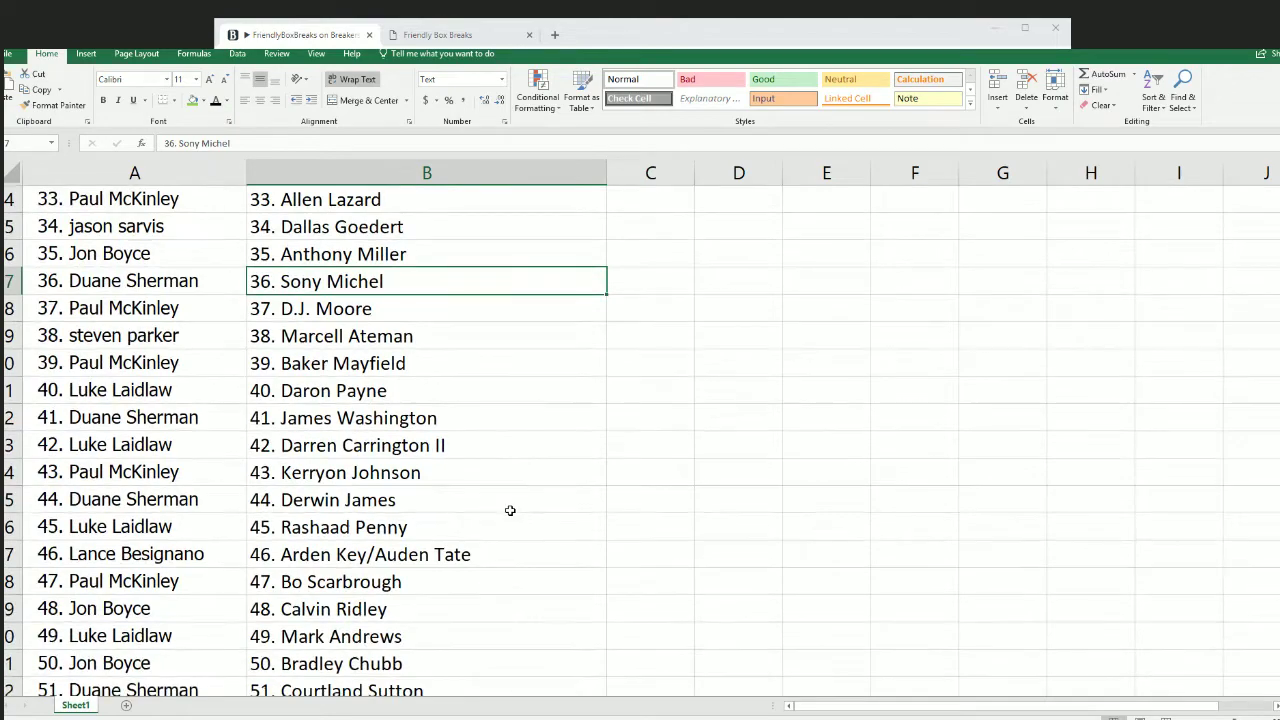
scroll(510, 511, "down", 2)
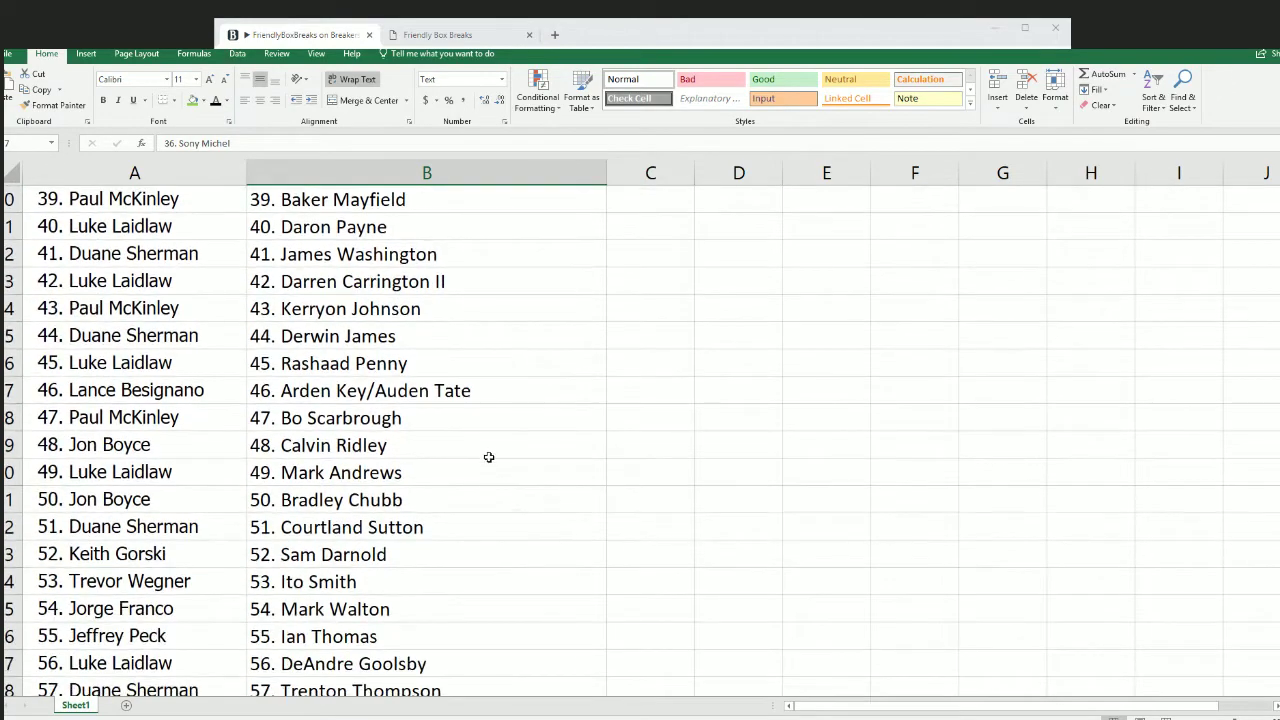
left_click(489, 451)
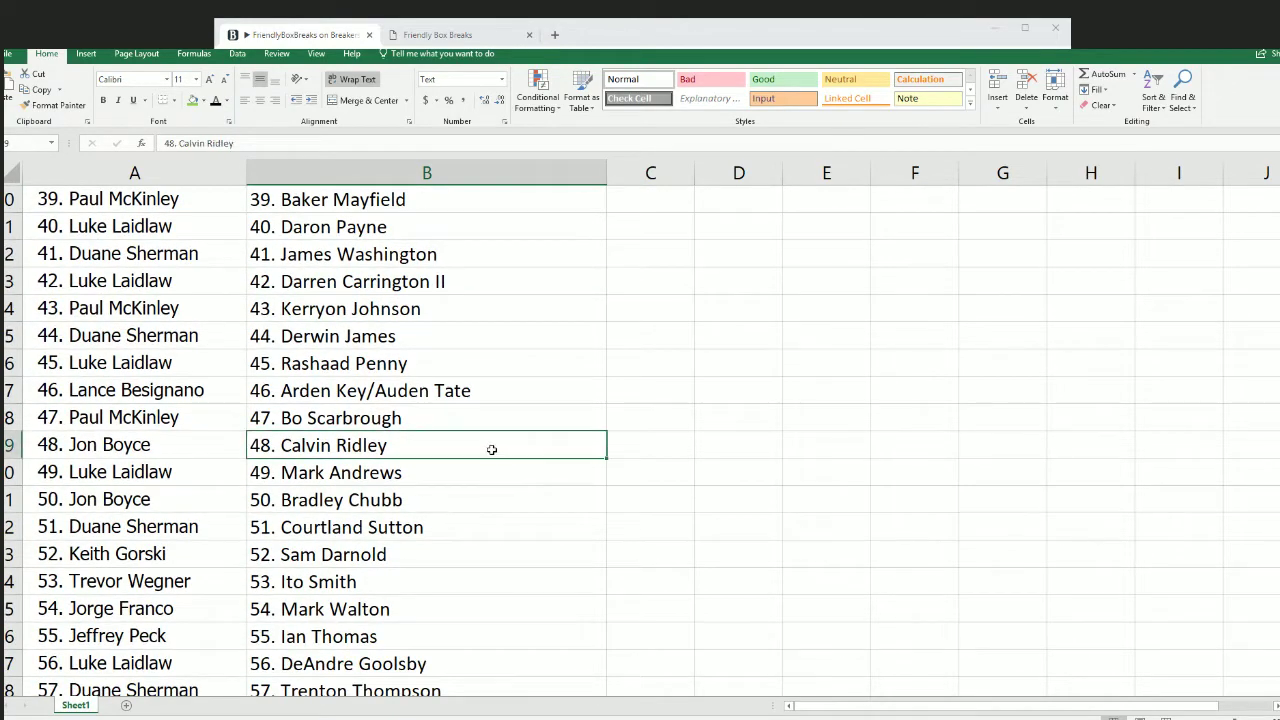
scroll(492, 450, "down", 3)
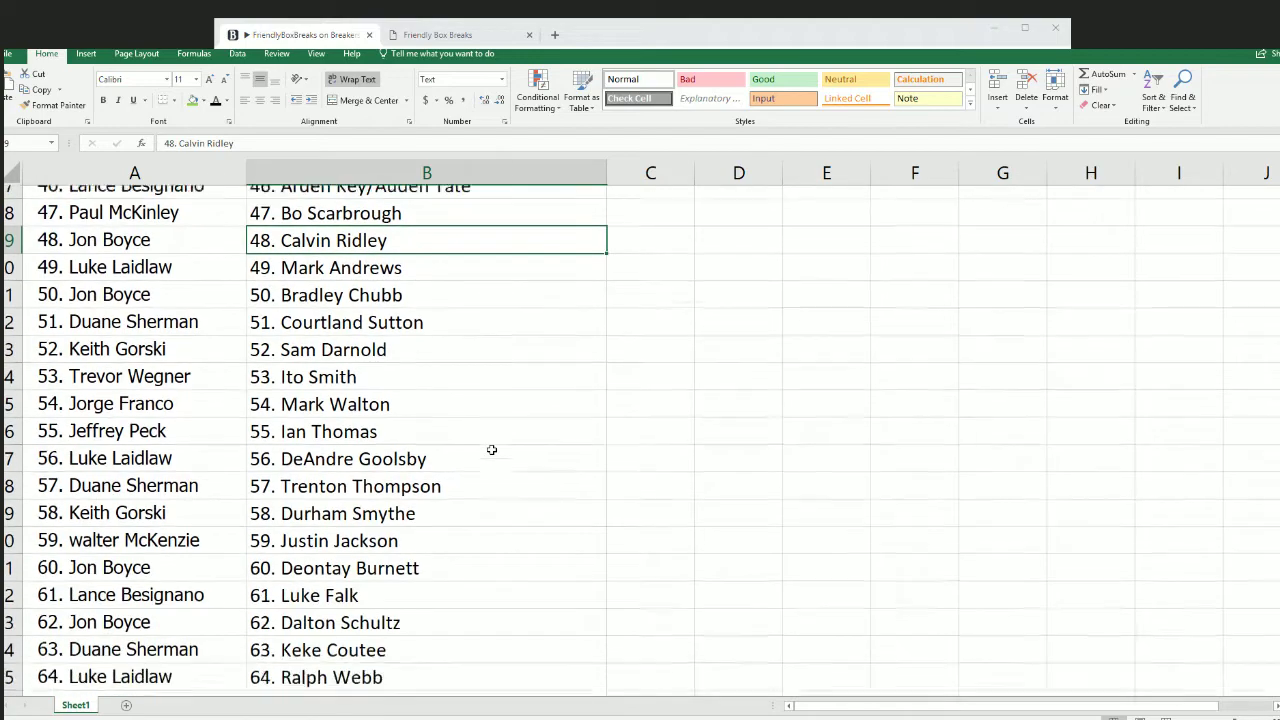
scroll(492, 450, "down", 2)
left_click(468, 528)
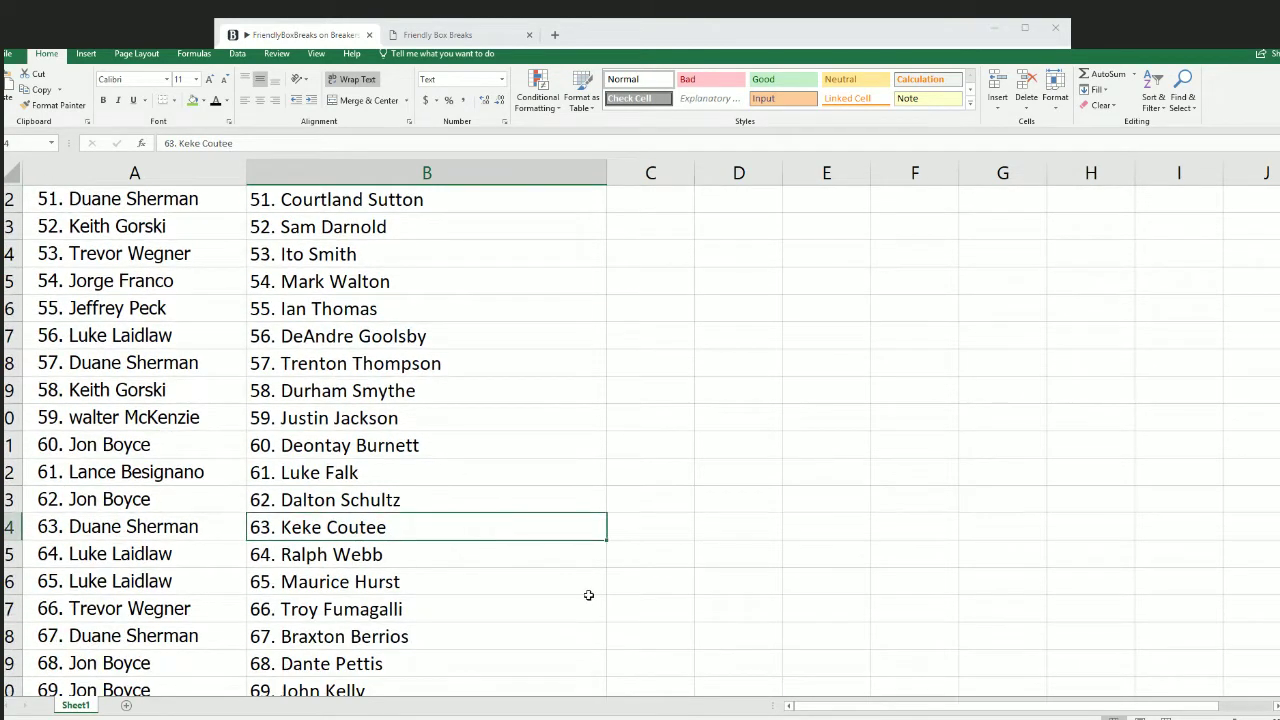
scroll(589, 595, "down", 1)
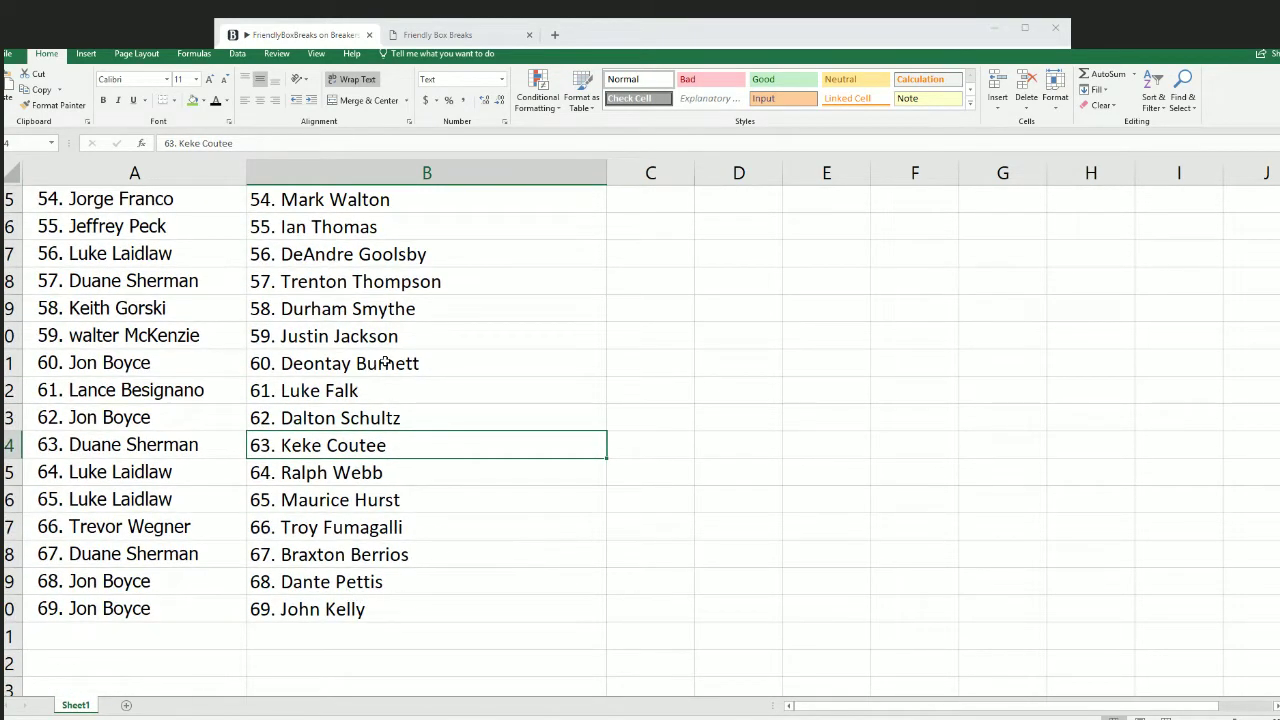
Narrow the Owners column slightly and zoom the sheet out so more of the pairings from the first row fit in view
scroll(385, 362, "up", 4)
left_click(385, 363)
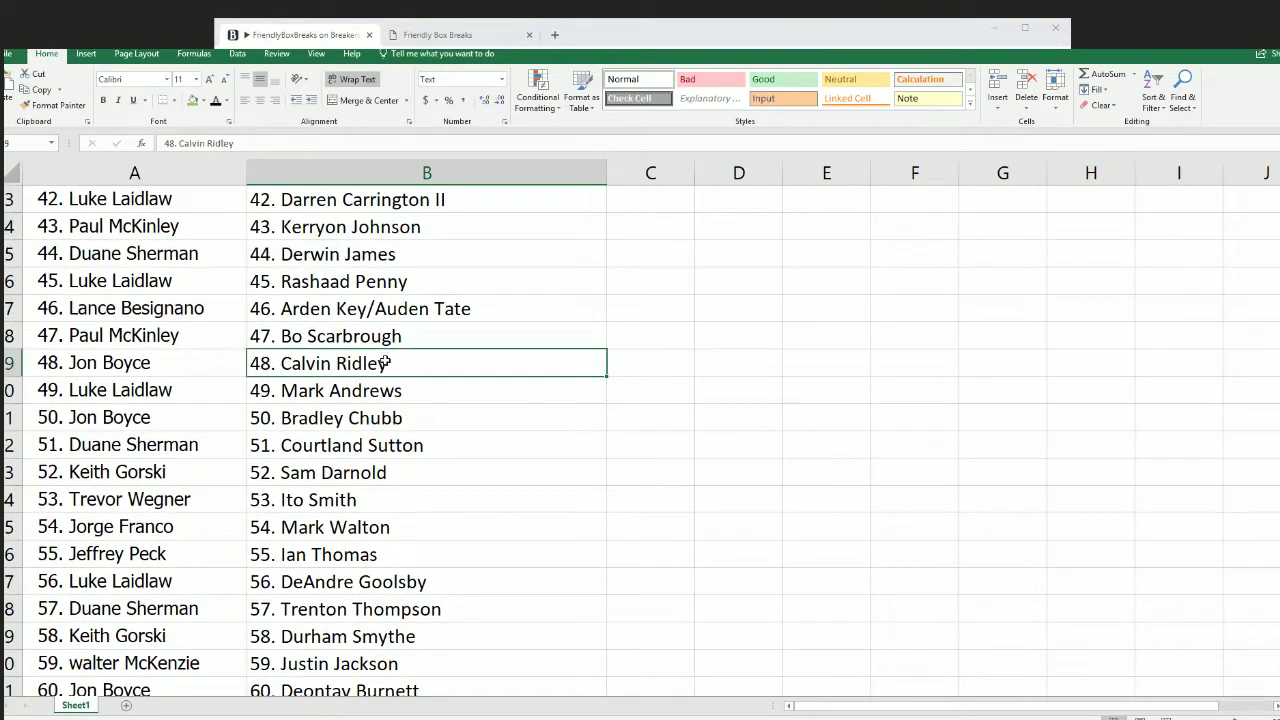
scroll(245, 330, "up", 10)
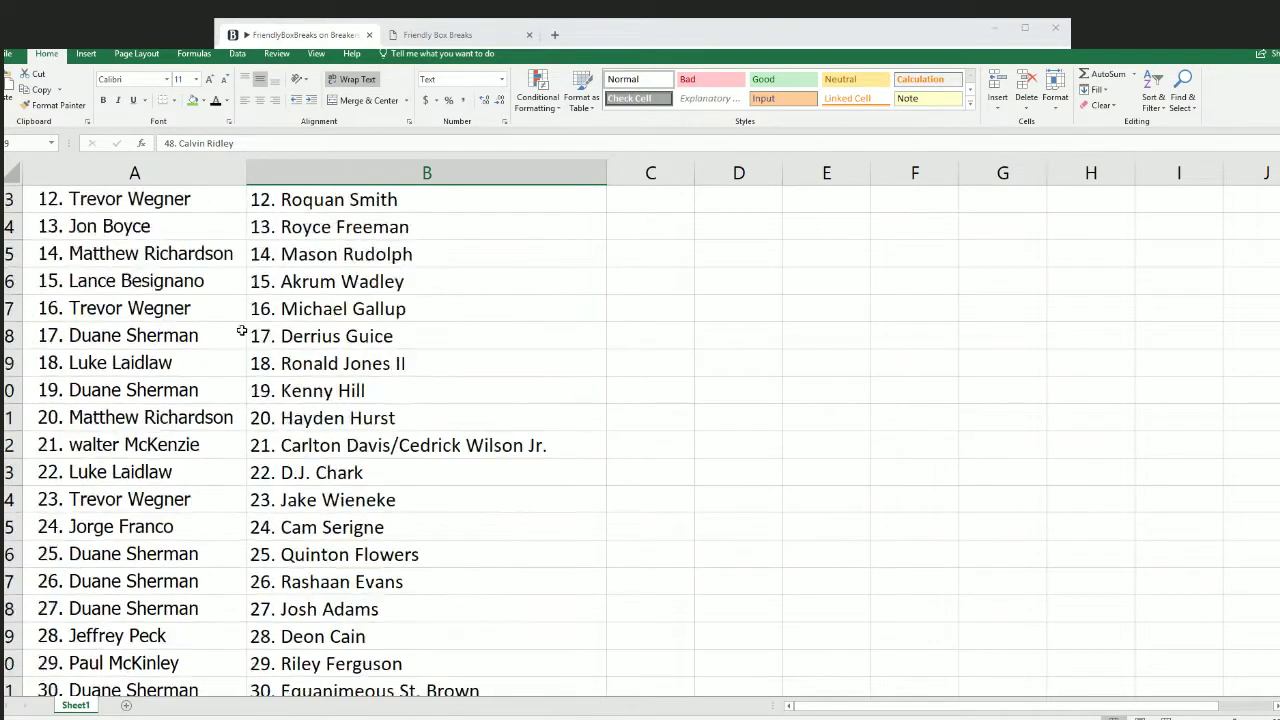
scroll(242, 330, "up", 4)
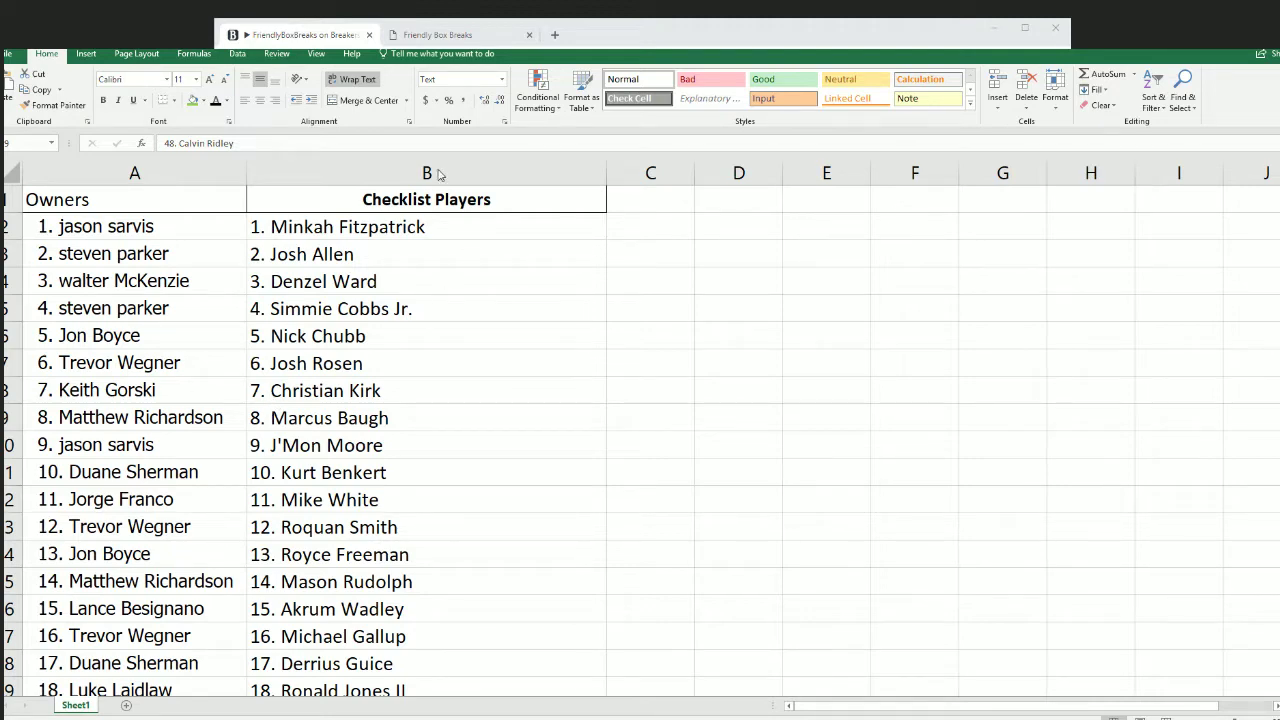
left_click(234, 172)
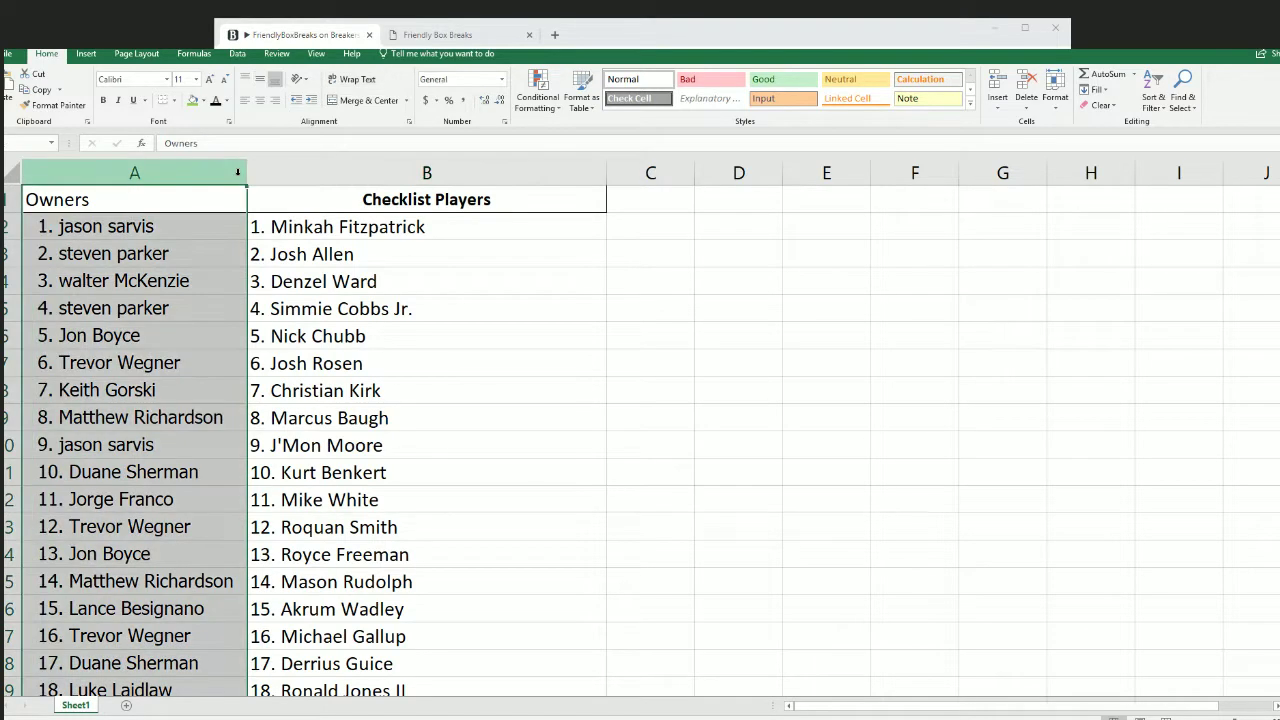
left_click_drag(249, 177, 243, 177)
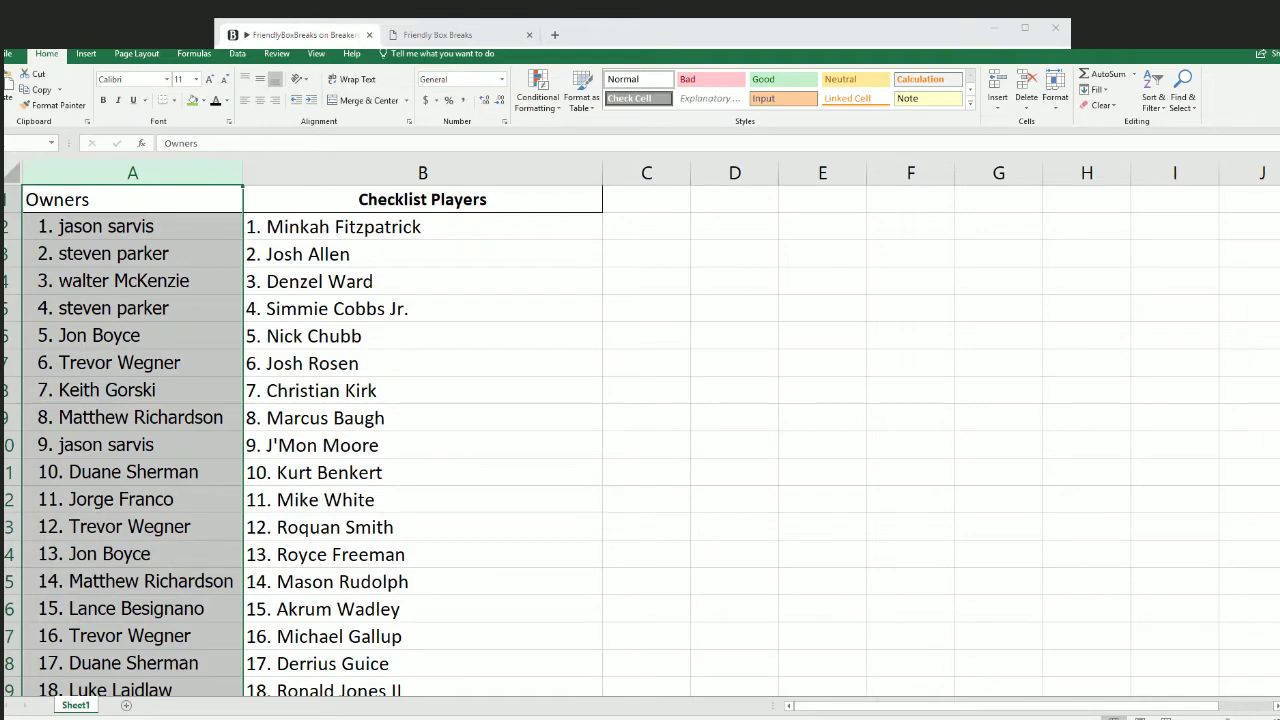
scroll(640, 430, "down", 3)
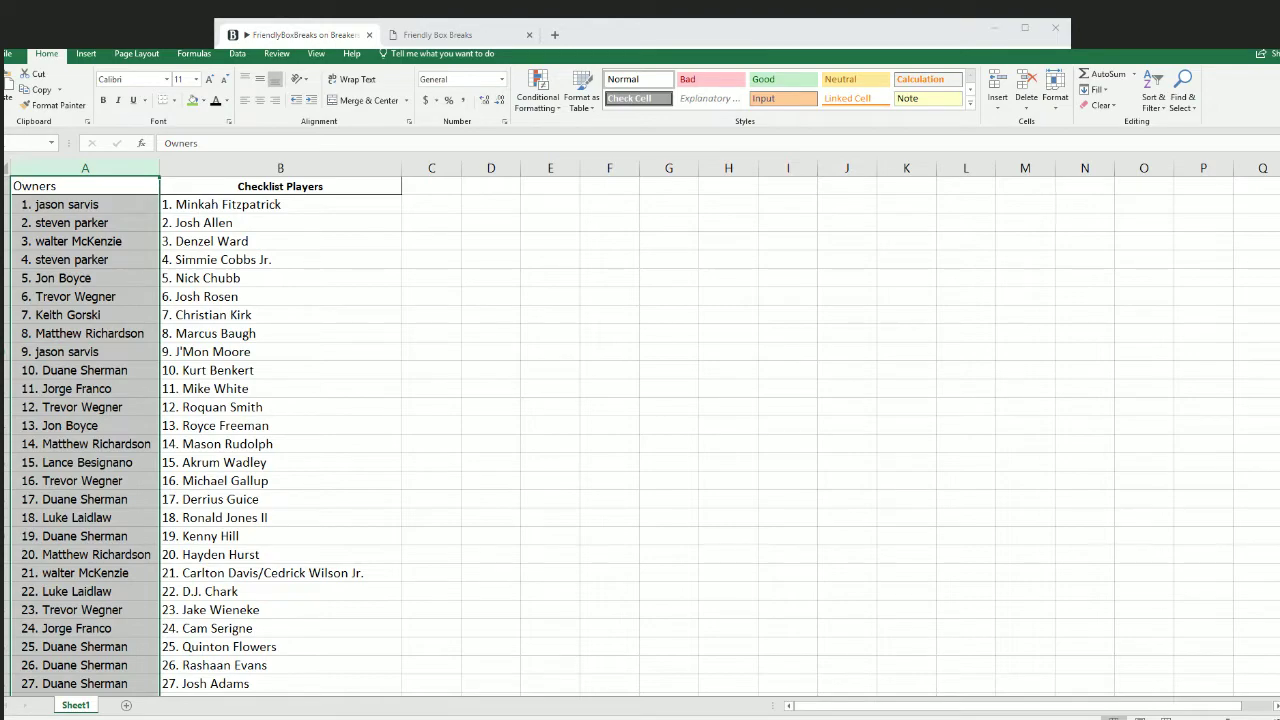
left_click(85, 186)
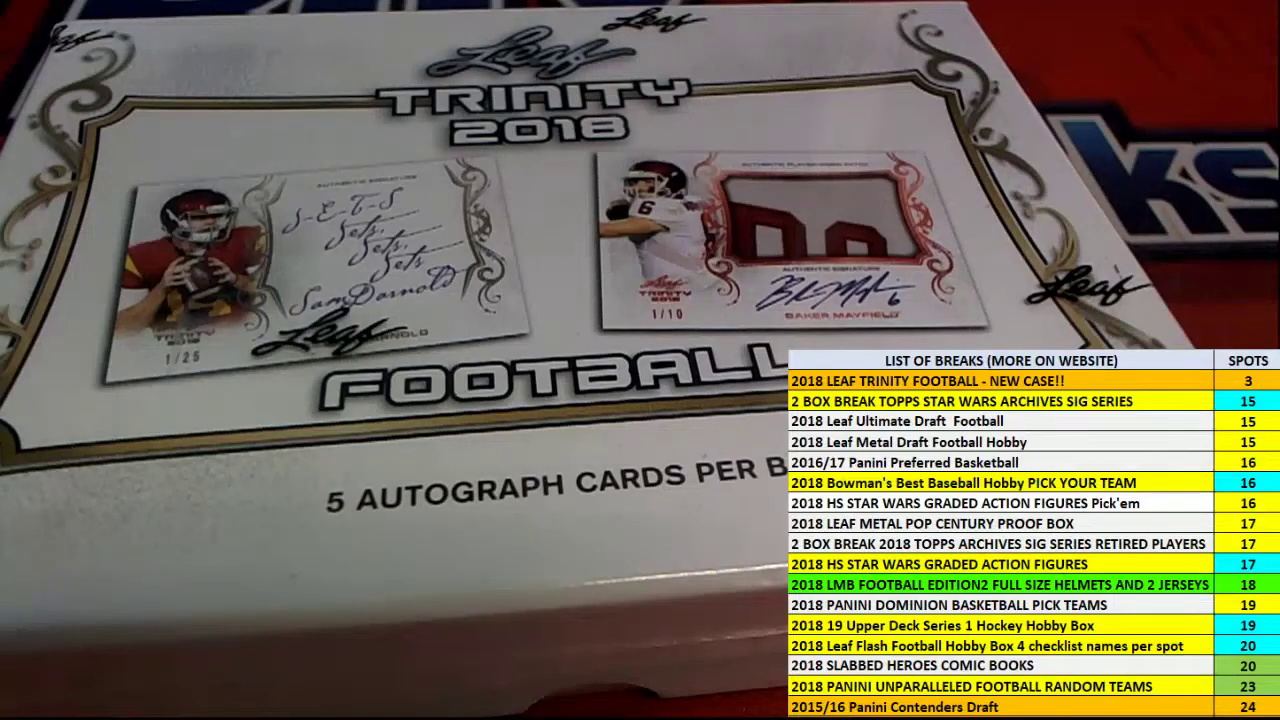